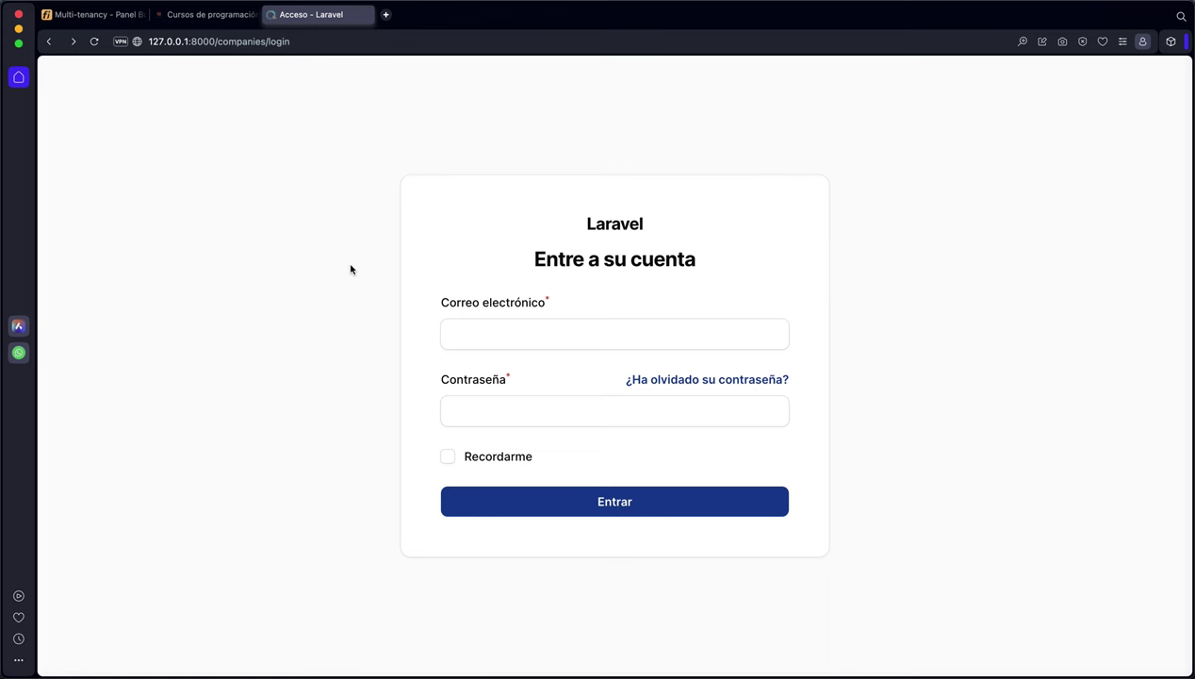
# Step: View the riders panel login page at 127.0.0.1:8000/riders/login, and return to the companies panel login
pyautogui.doubleClick(229, 41)
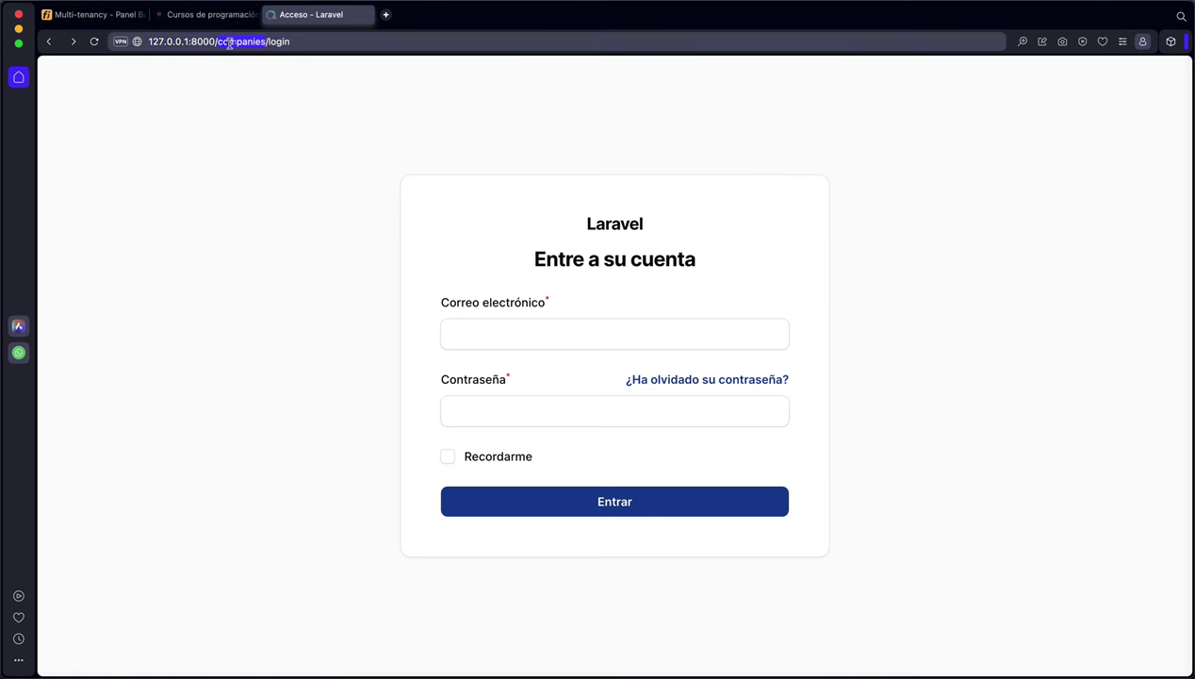
pyautogui.write('riders')
pyautogui.press('Return')
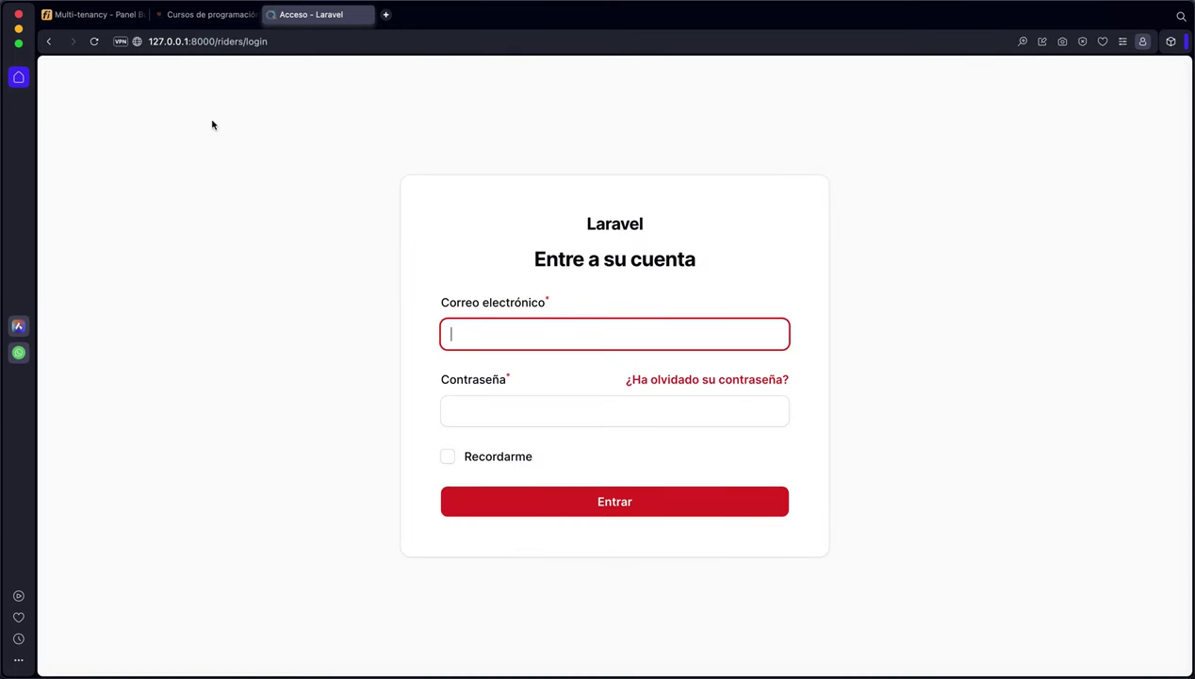
pyautogui.click(49, 41)
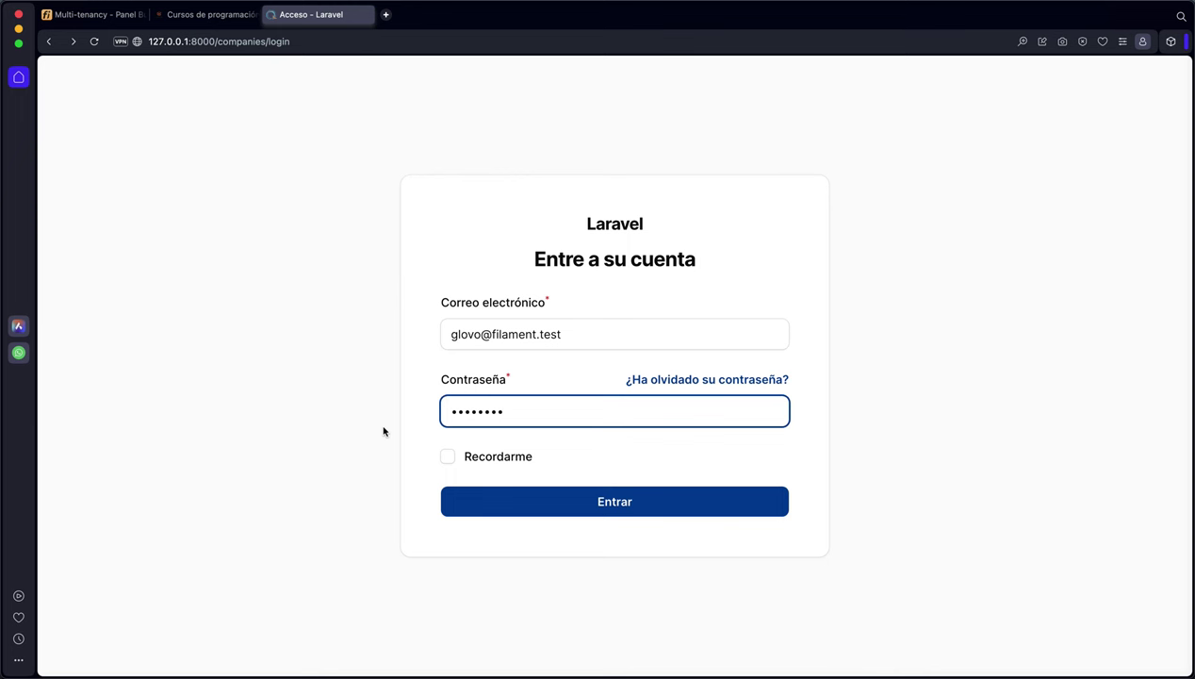
# Step: Sign in to the companies panel with the Glovo account and open its Riders list
pyautogui.click(544, 491)
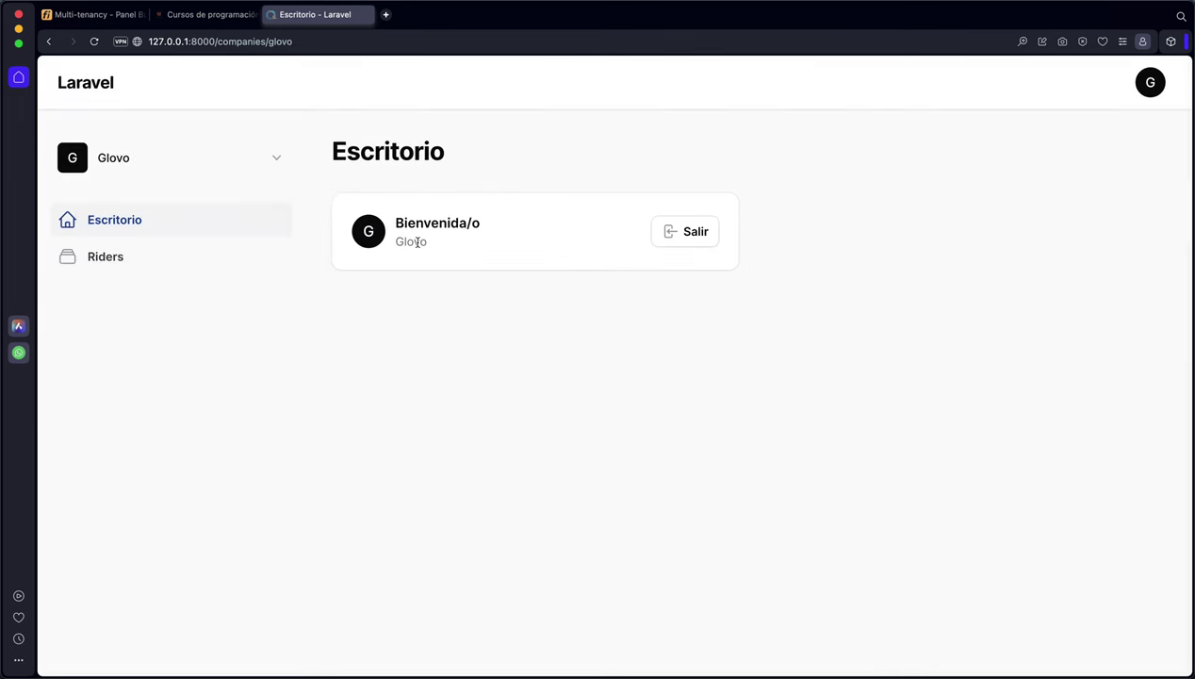
pyautogui.click(113, 165)
pyautogui.click(113, 167)
pyautogui.click(113, 166)
pyautogui.click(234, 160)
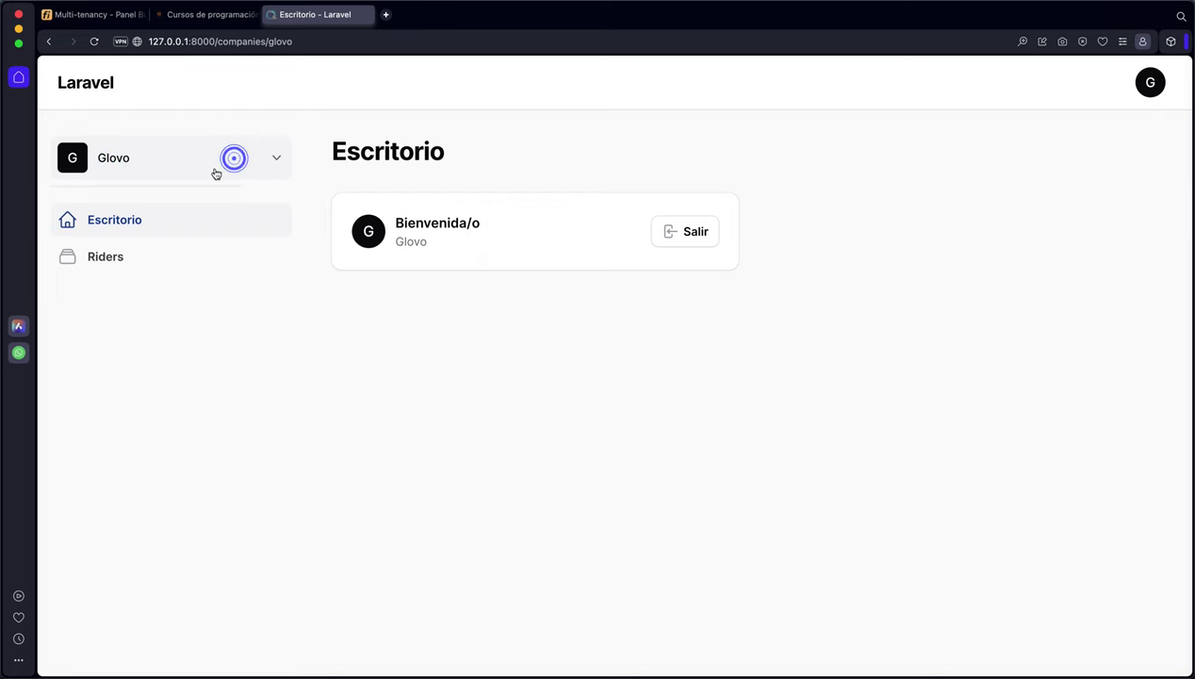
pyautogui.click(128, 257)
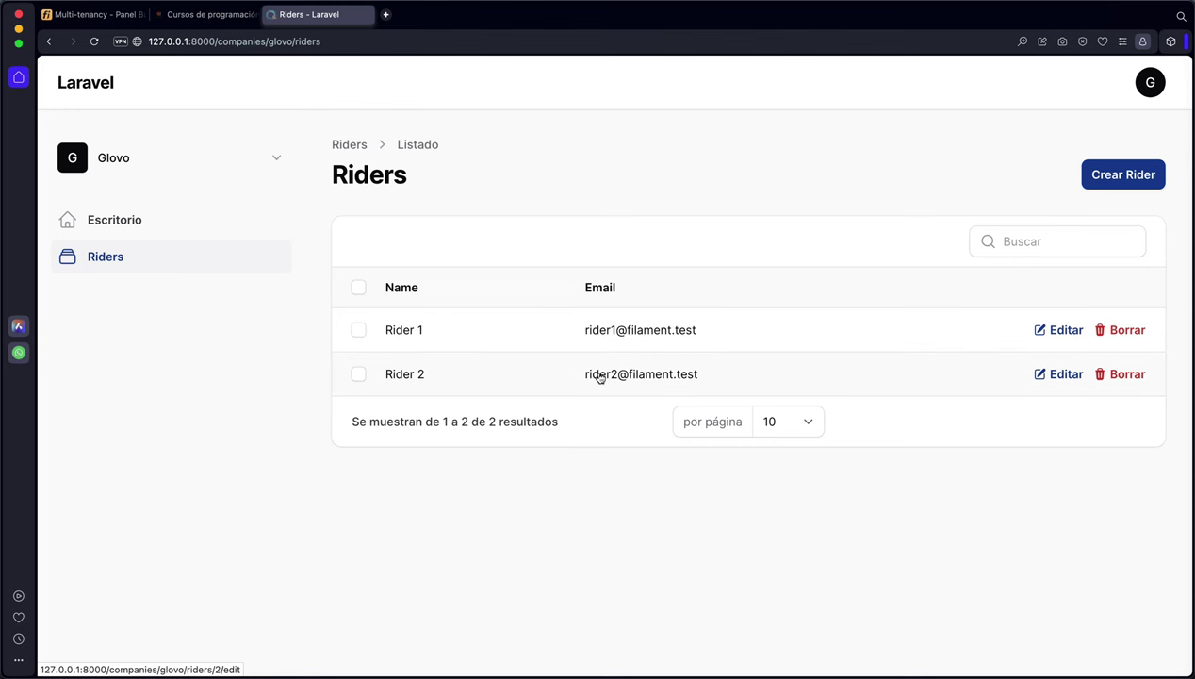
# Step: Sign out of the Glovo account, sign in with the Uber Eats account and open its Riders list
pyautogui.click(1148, 83)
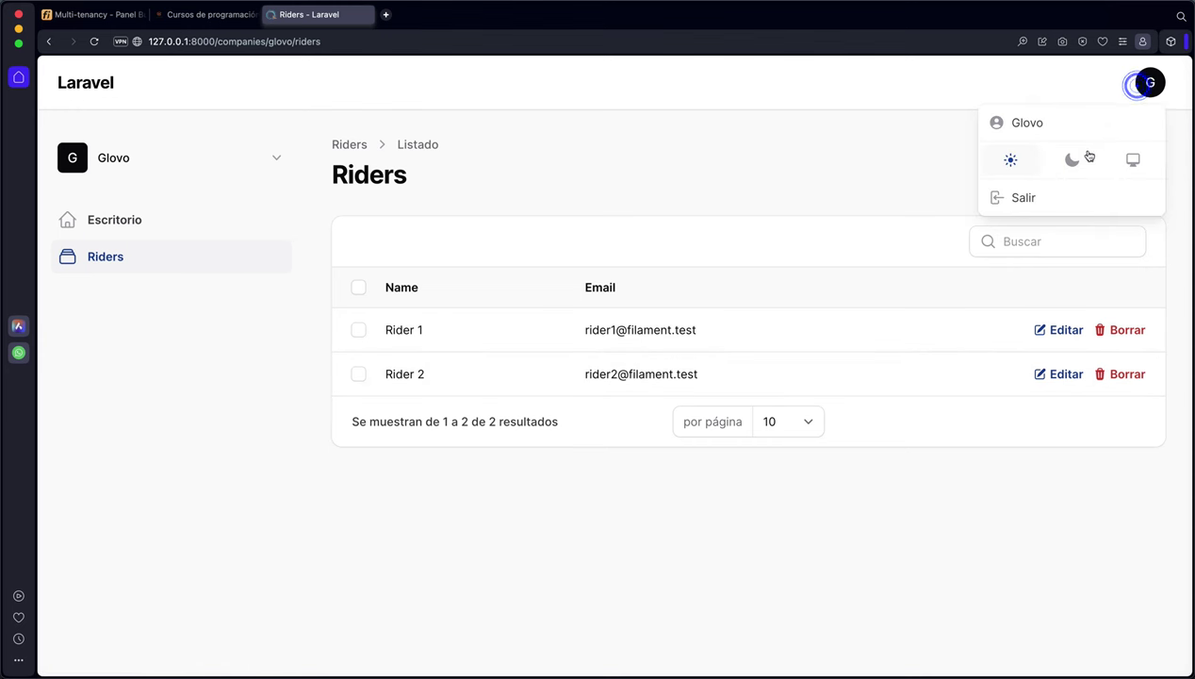
pyautogui.click(1026, 198)
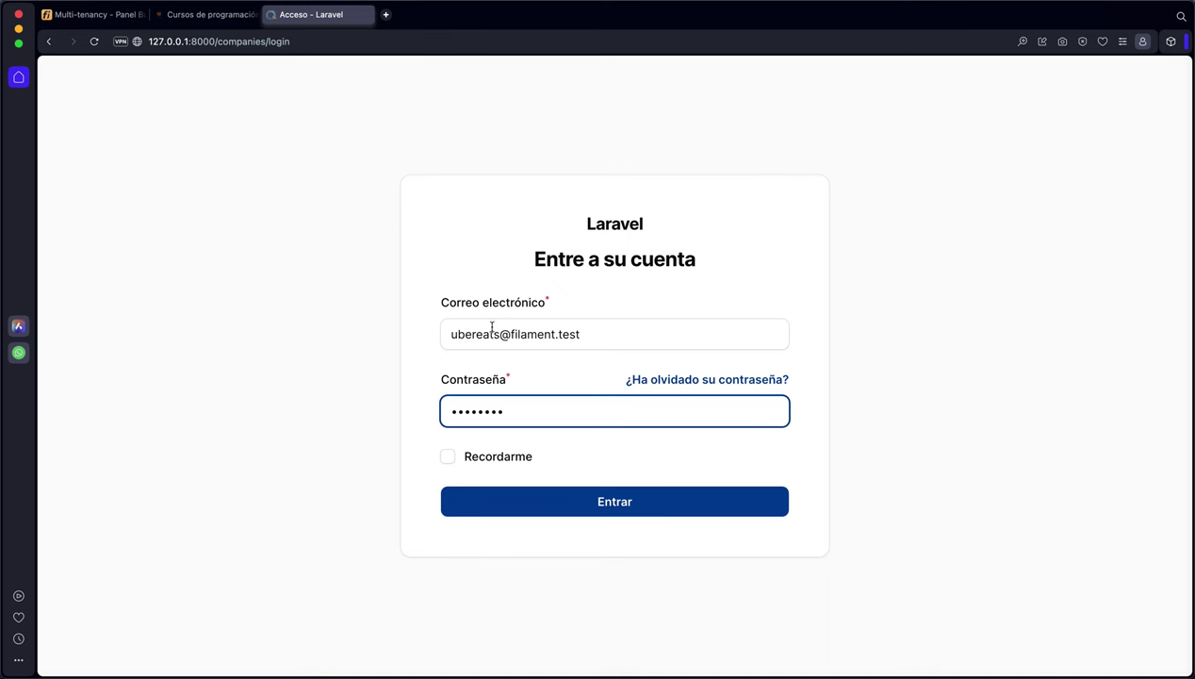
pyautogui.click(528, 497)
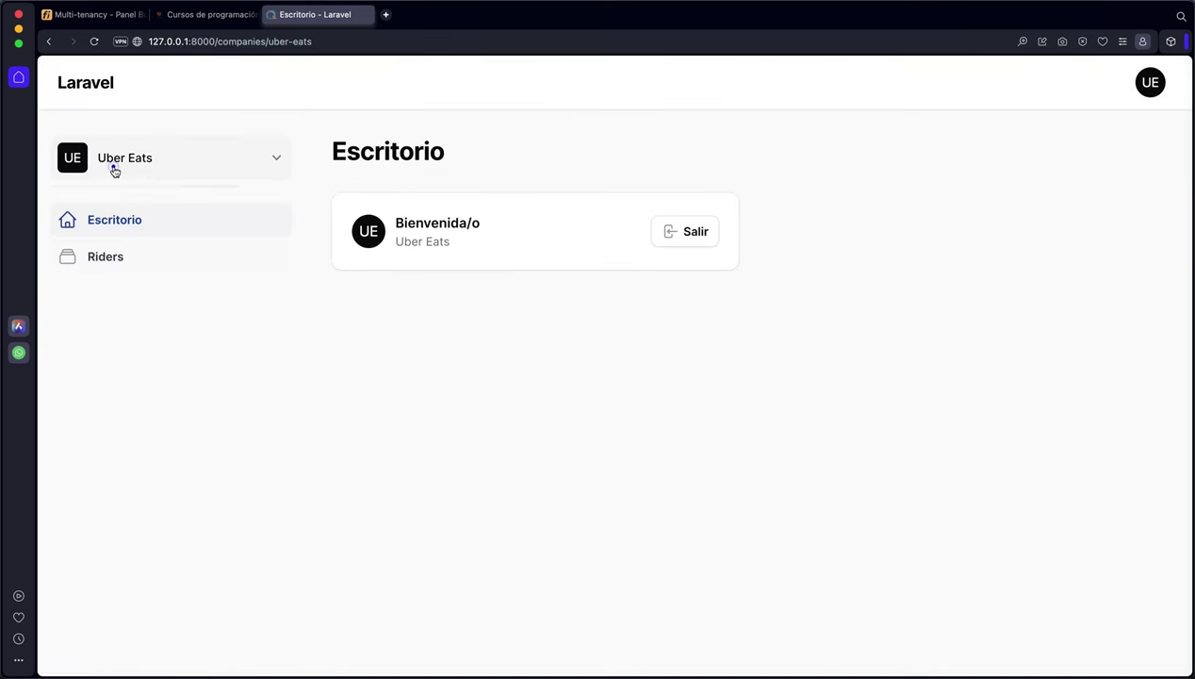
pyautogui.click(106, 160)
pyautogui.click(106, 251)
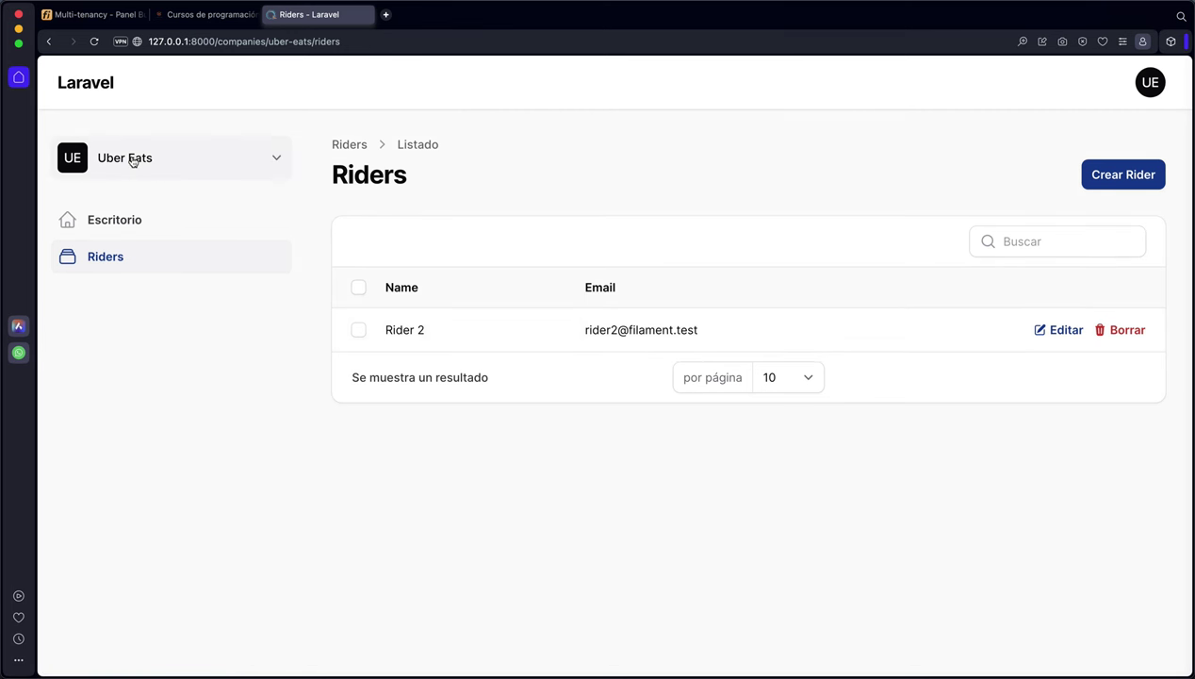
# Step: Sign out of the Uber Eats account and sign in to the companies panel with the Multi Company account
pyautogui.click(1147, 88)
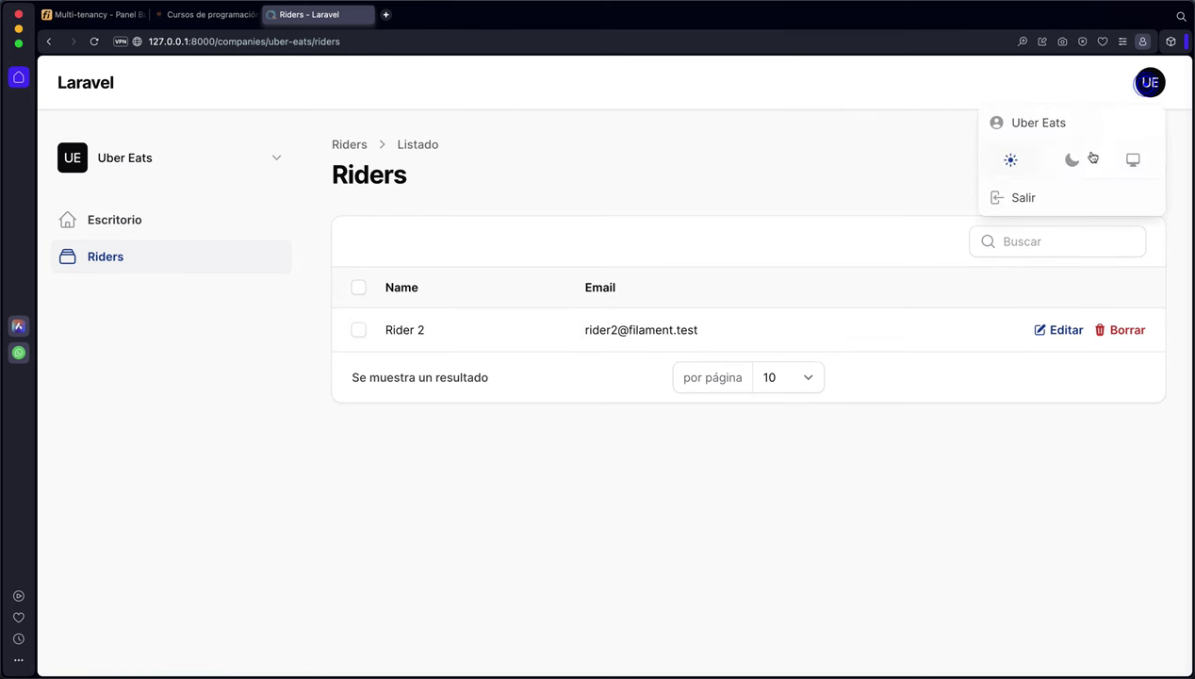
pyautogui.click(1026, 198)
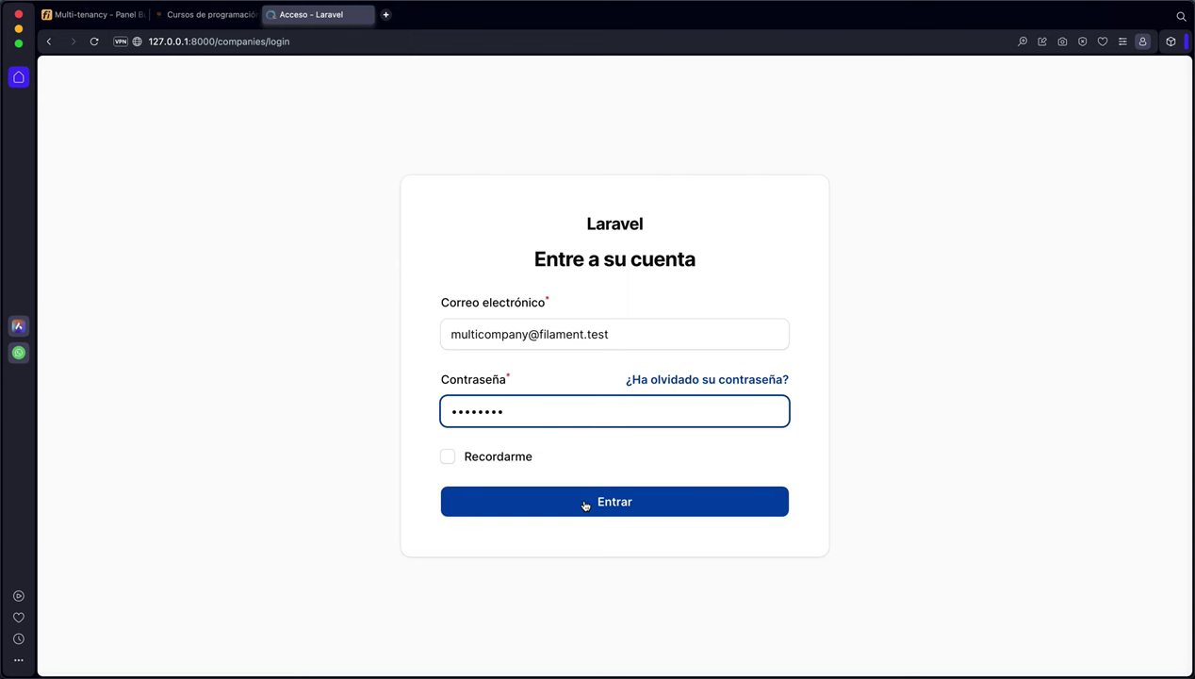
pyautogui.click(584, 499)
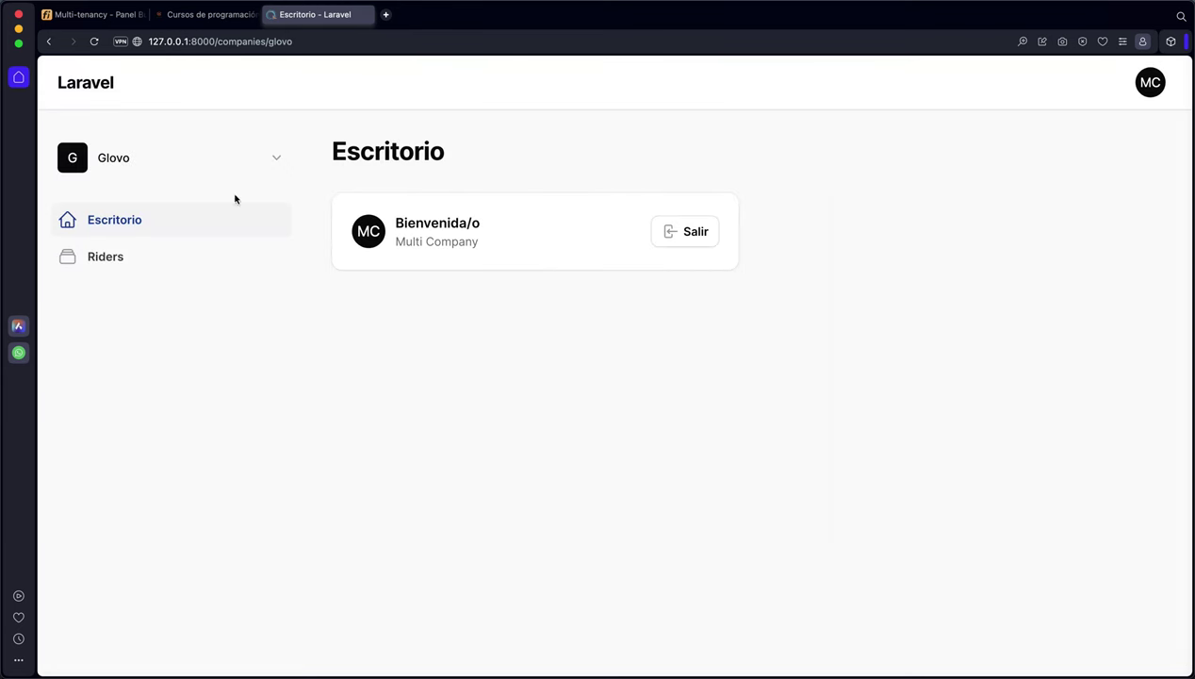
# Step: Switch the active company through Uber Eats, Deliveroo and Uber Eats again, ending on Just Eat
pyautogui.click(170, 164)
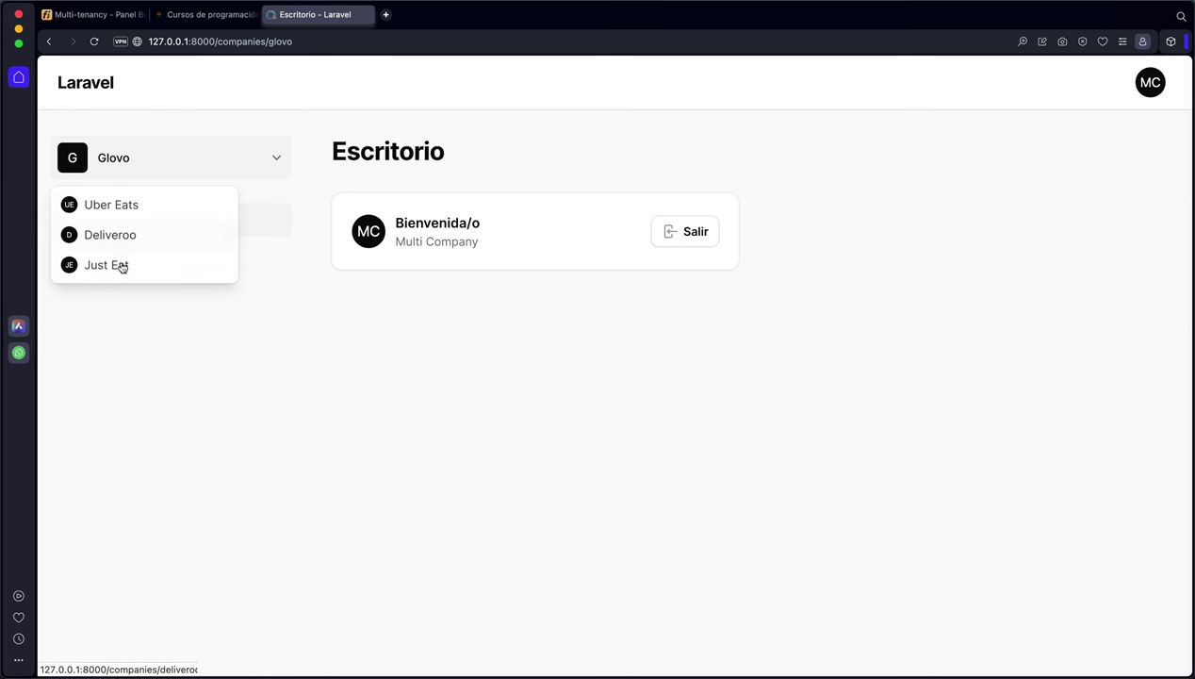
pyautogui.click(128, 202)
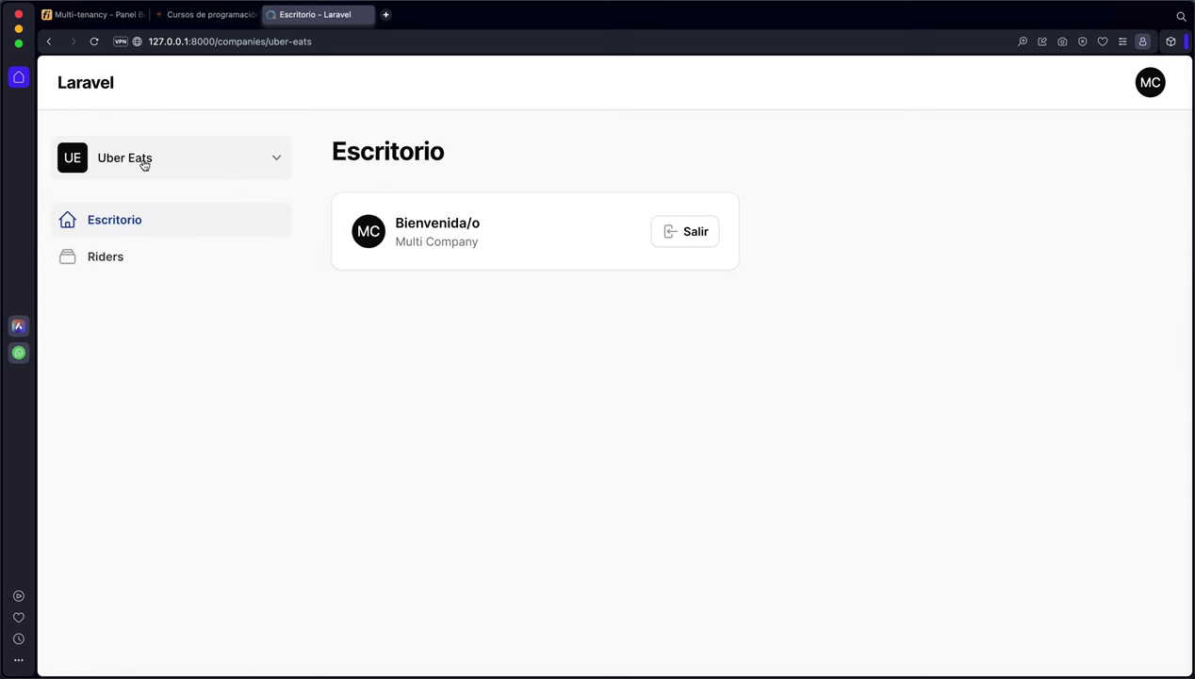
pyautogui.click(142, 159)
pyautogui.click(120, 240)
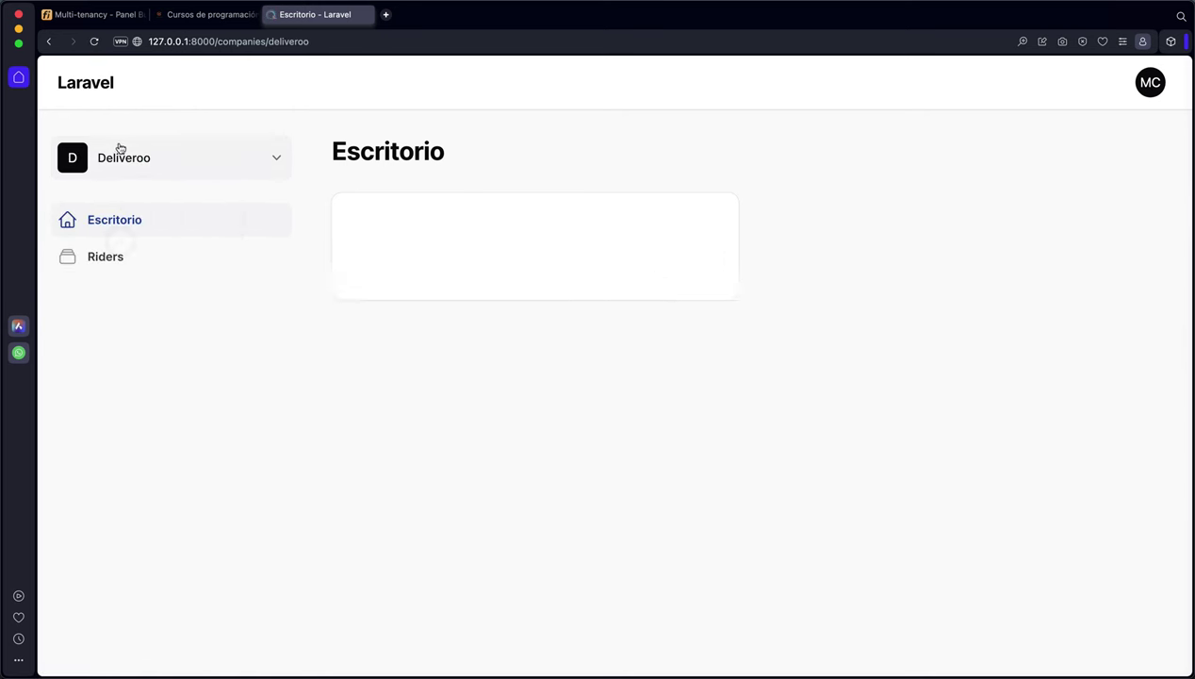
pyautogui.click(119, 149)
pyautogui.click(123, 247)
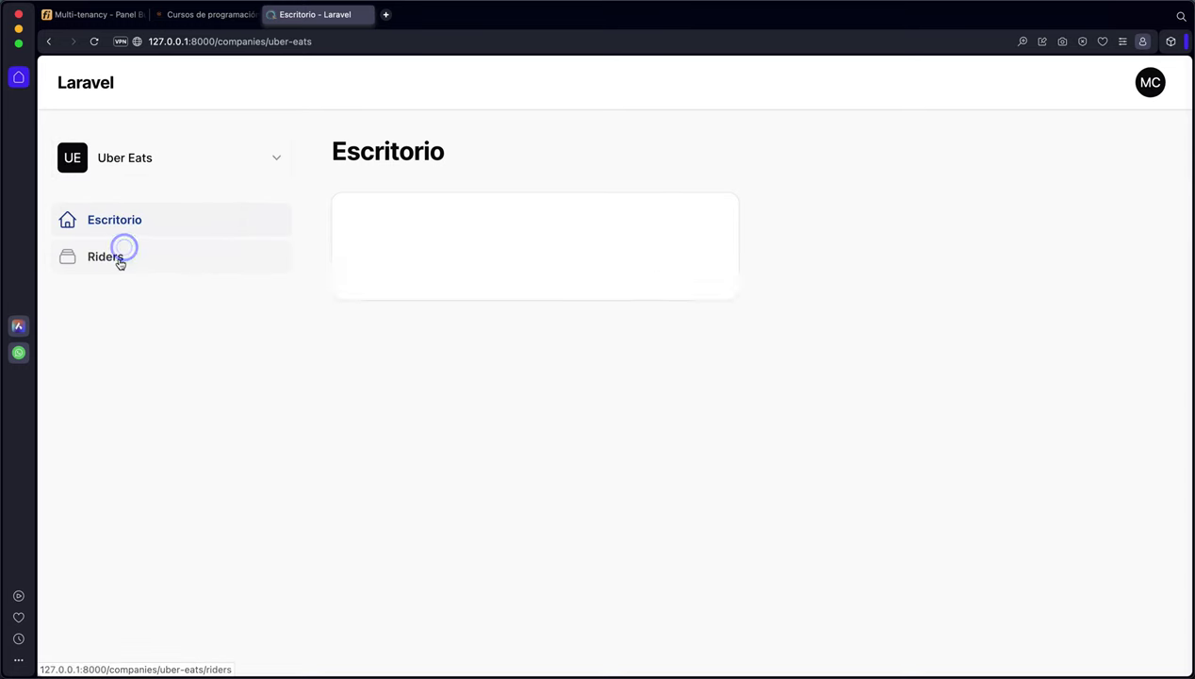
pyautogui.click(106, 156)
pyautogui.click(115, 260)
# Step: View the Riders list of Just Eat and that of Deliveroo
pyautogui.click(108, 262)
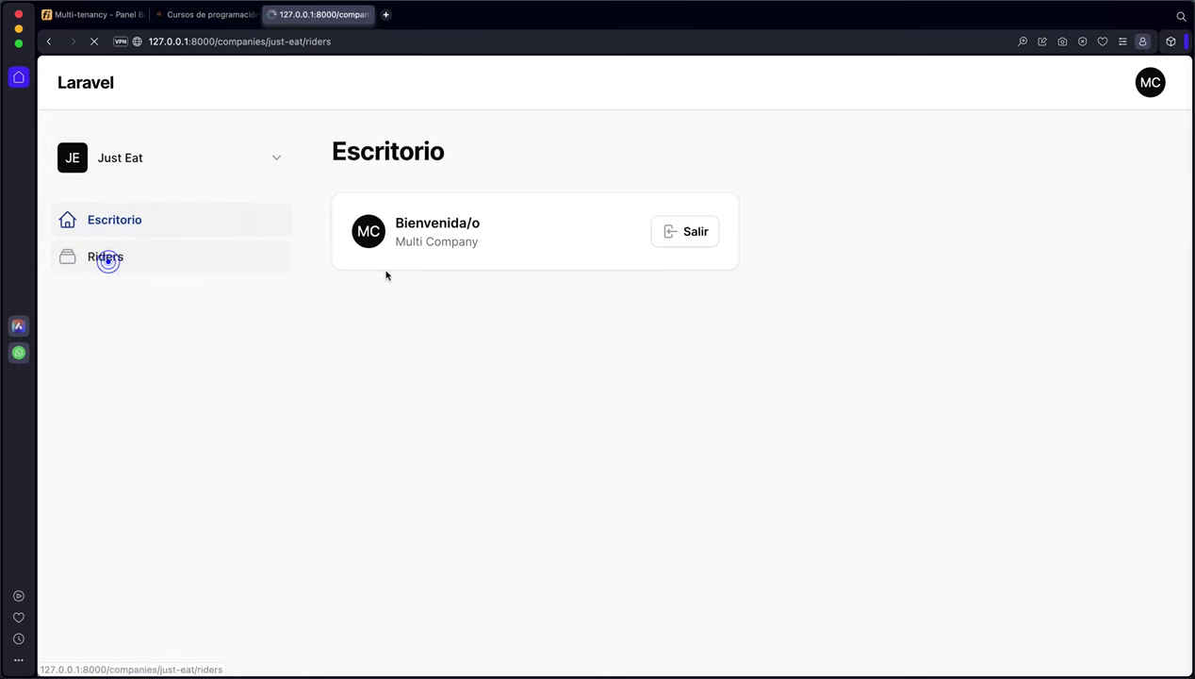
pyautogui.click(99, 173)
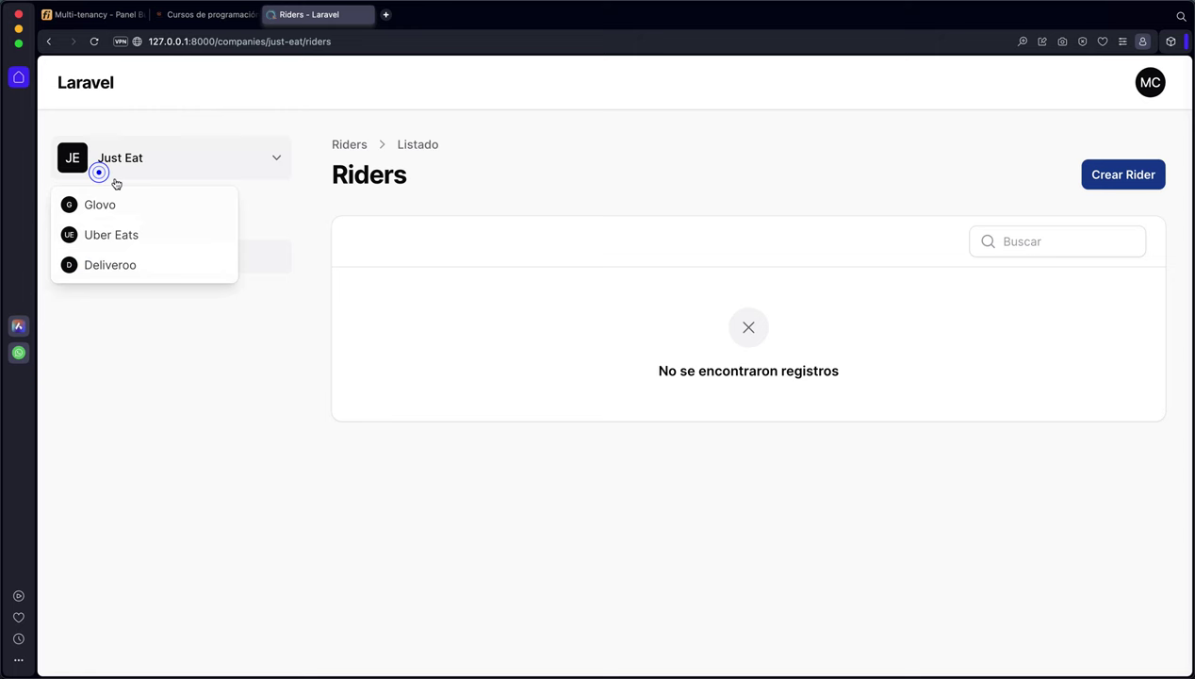
pyautogui.click(110, 261)
pyautogui.click(117, 260)
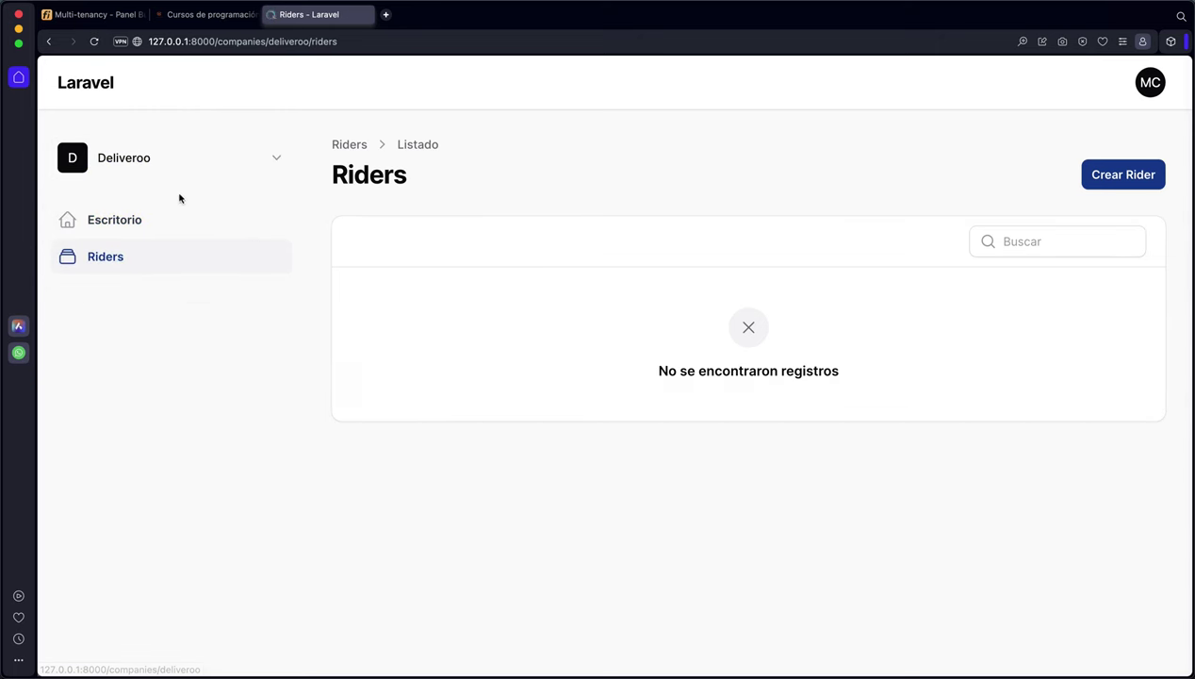
# Step: Switch to Glovo and view its Riders list, and do the same for Uber Eats
pyautogui.click(154, 171)
pyautogui.click(103, 205)
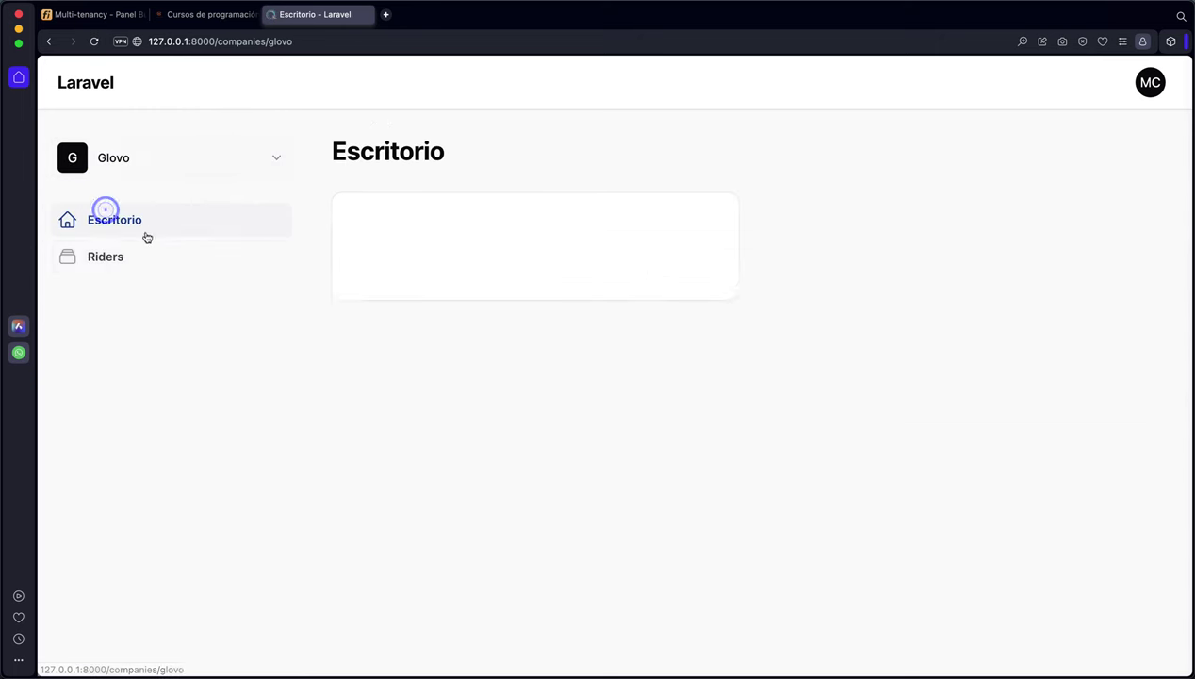
pyautogui.click(133, 252)
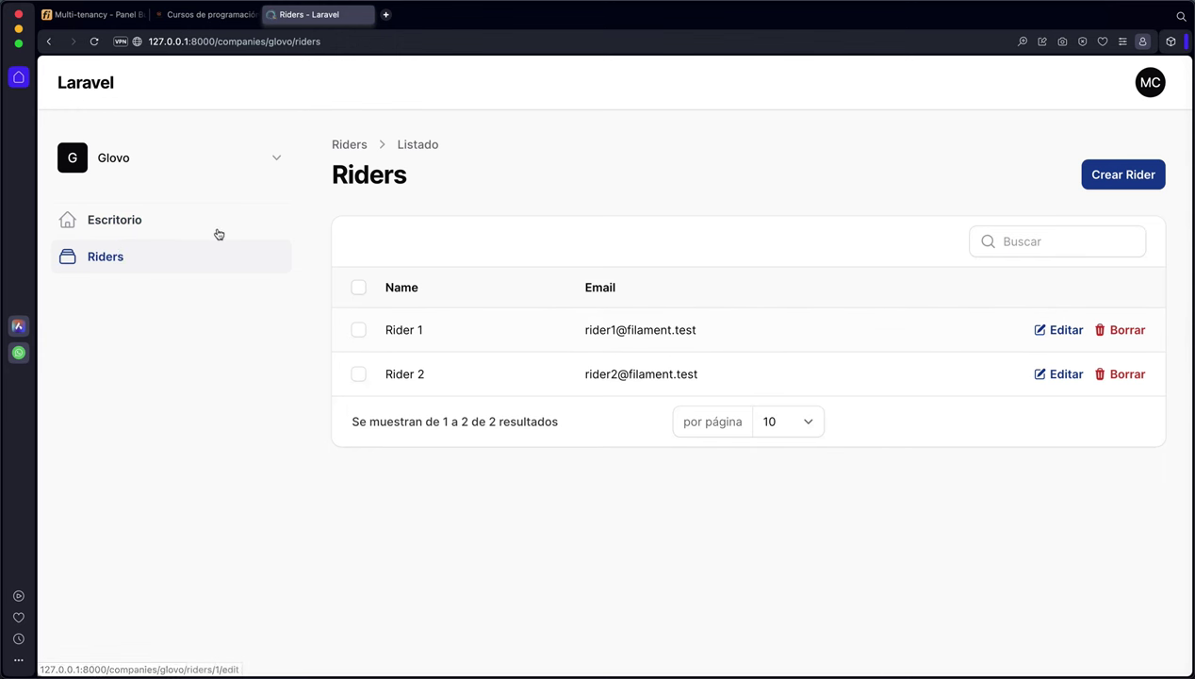
pyautogui.click(146, 161)
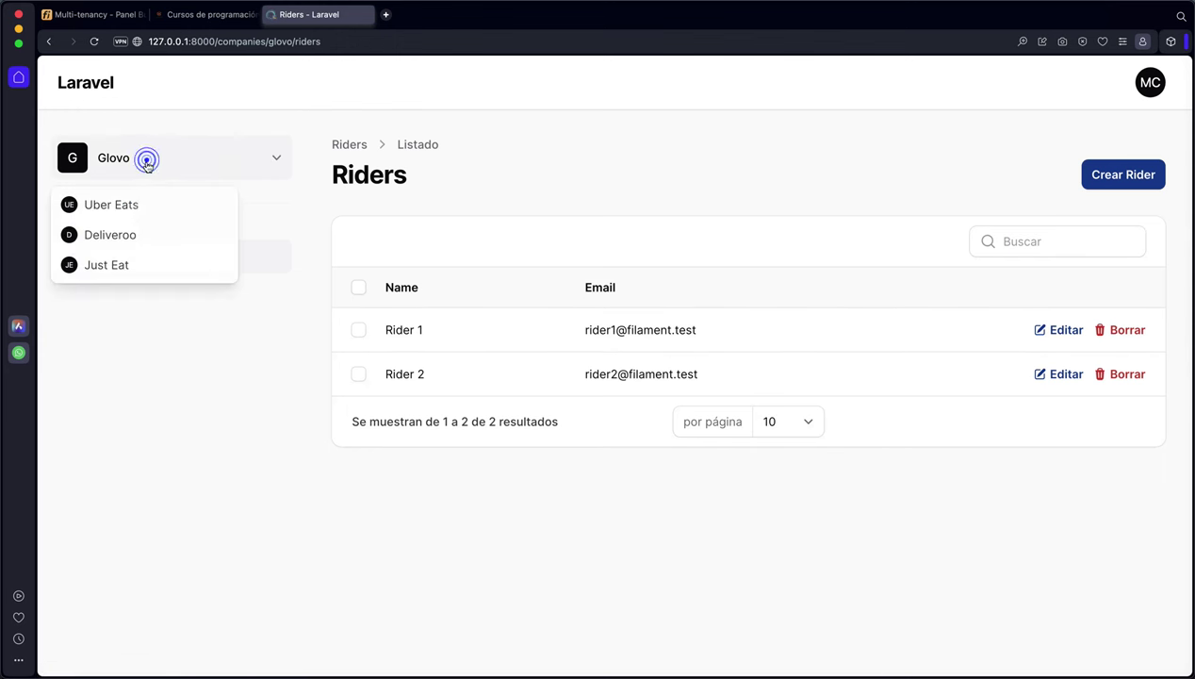
pyautogui.click(115, 206)
pyautogui.click(112, 257)
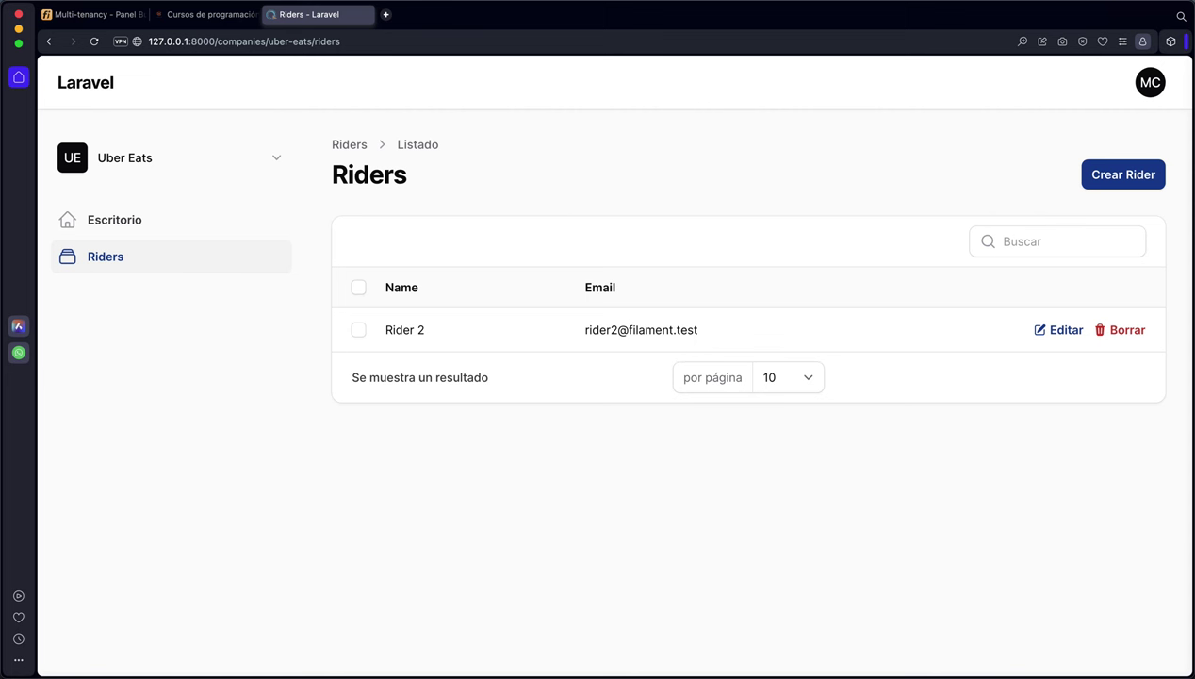
# Step: Sign out of the Multi Company account and open the riders panel login at 127.0.0.1:8000/riders/login
pyautogui.click(1150, 83)
pyautogui.click(1046, 189)
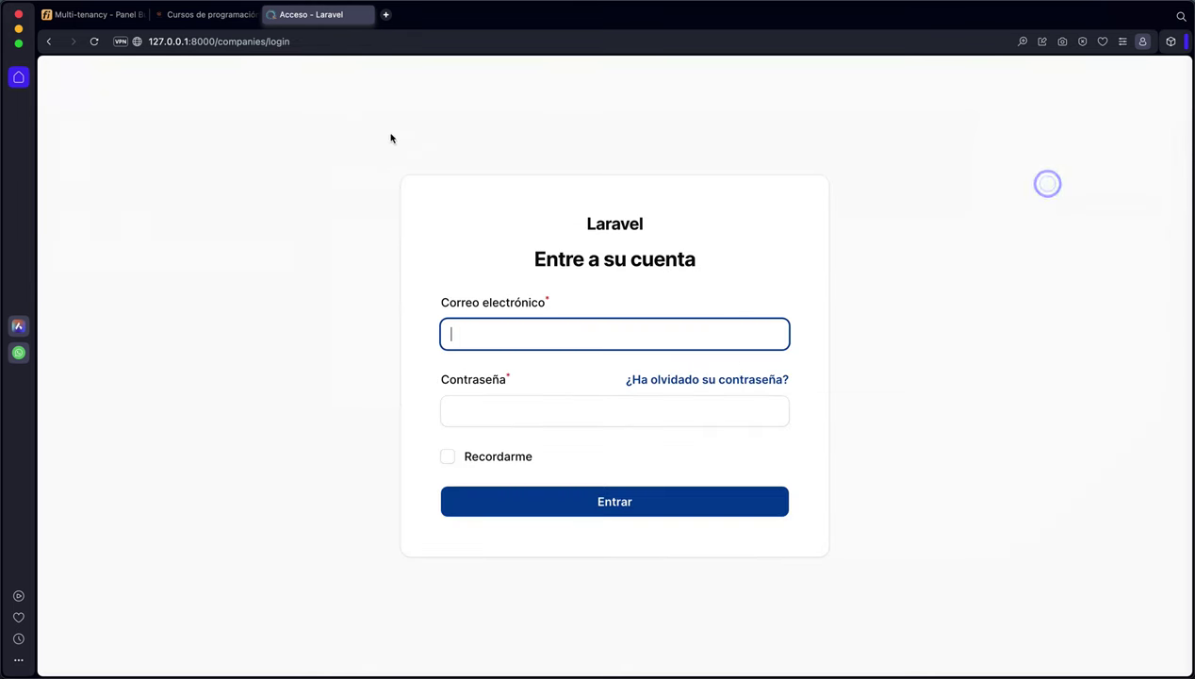
pyautogui.doubleClick(241, 42)
pyautogui.write('riders')
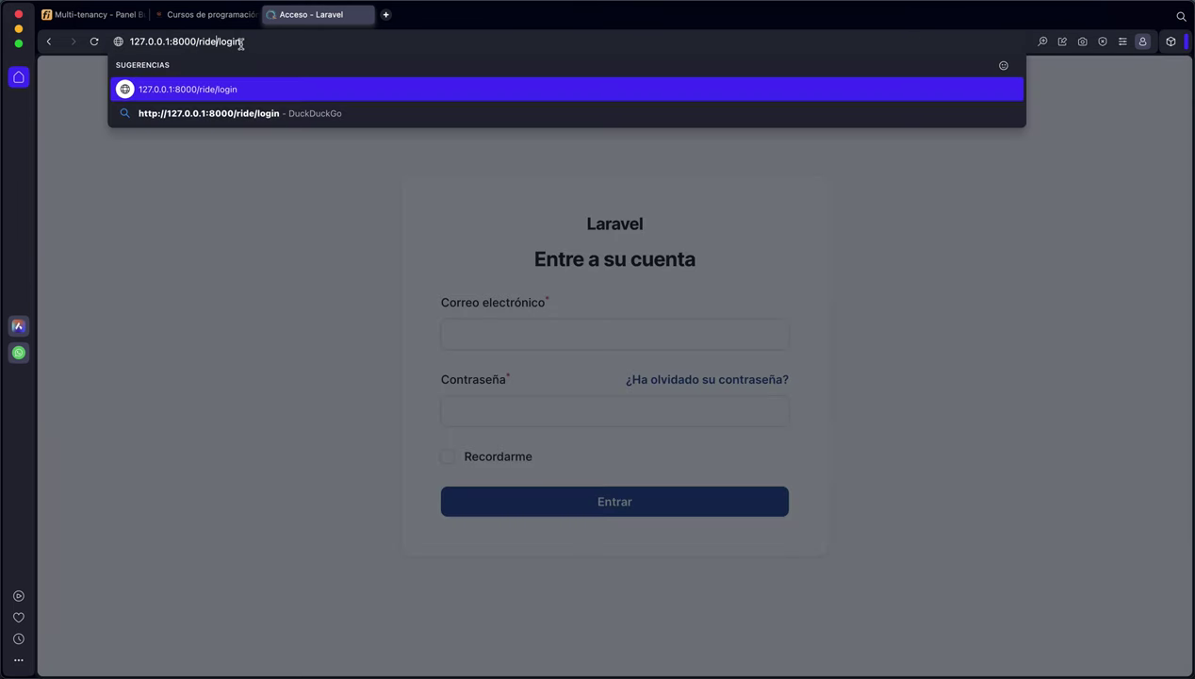
pyautogui.press('Return')
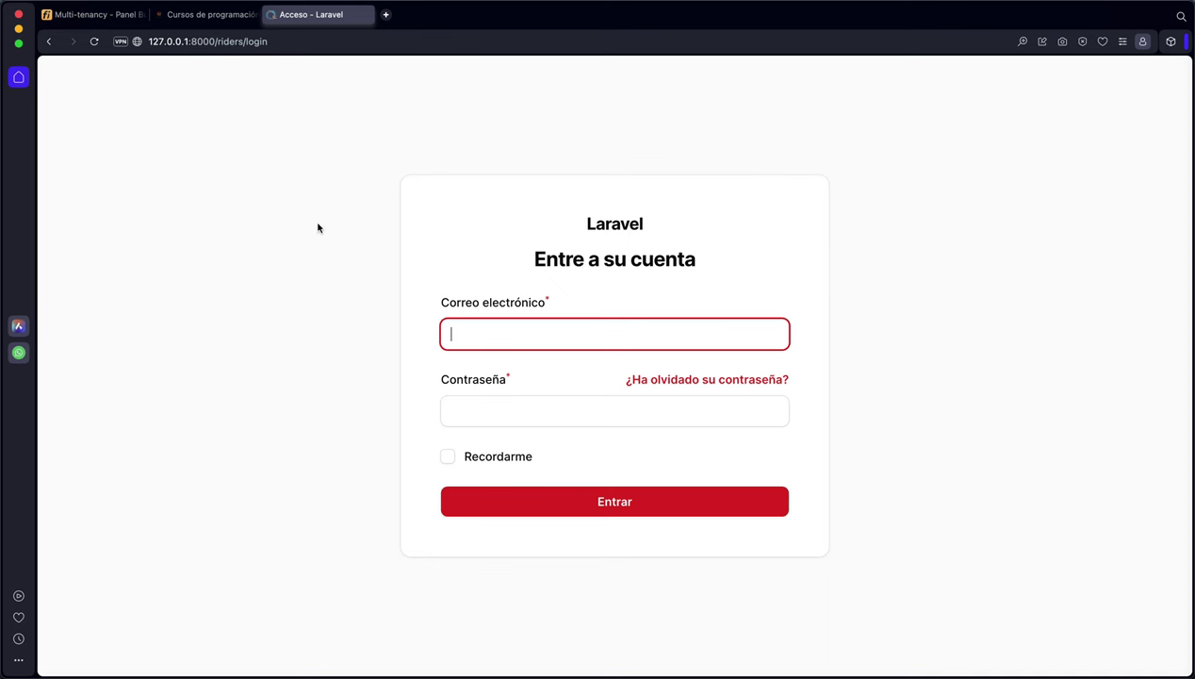
# Step: Sign in to the riders panel with the Rider 1 account's email and password, and open Glovo's Tareas list
pyautogui.press('super+backslash')
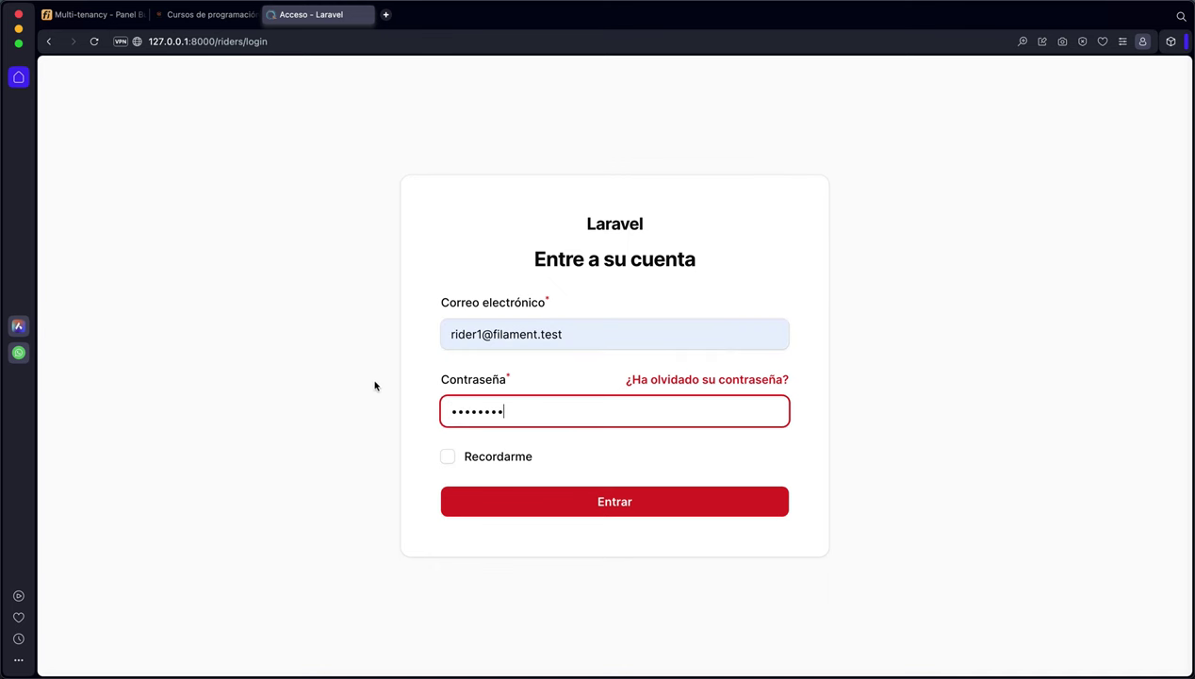
pyautogui.click(544, 505)
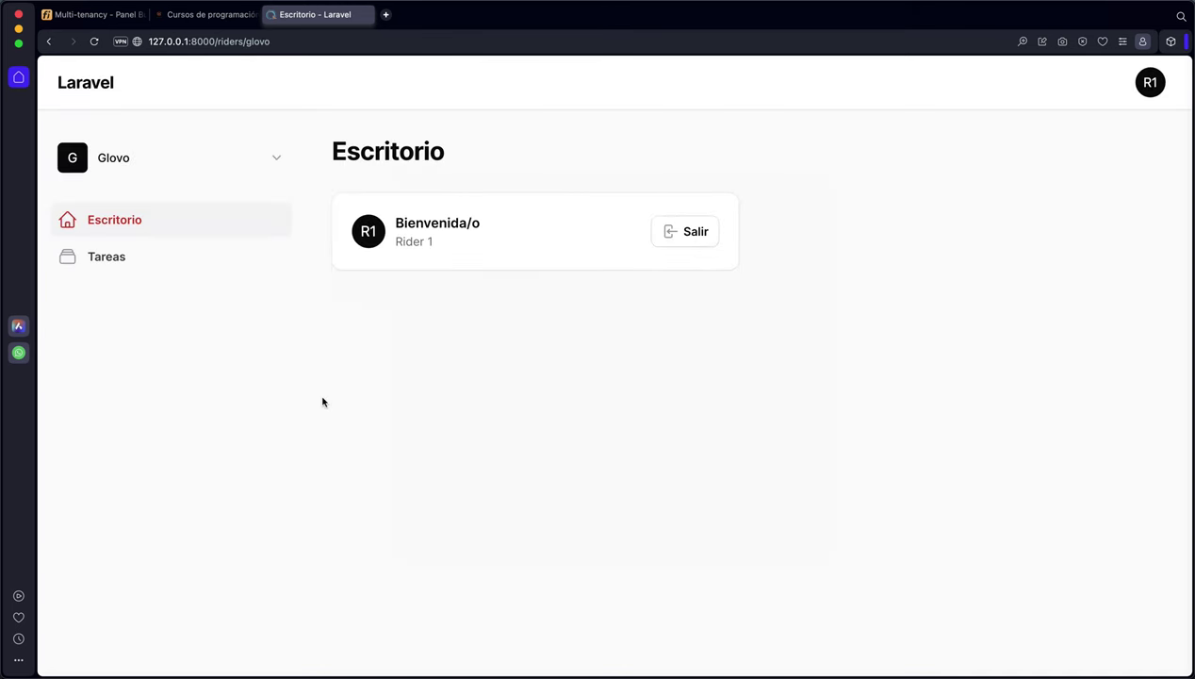
pyautogui.click(133, 155)
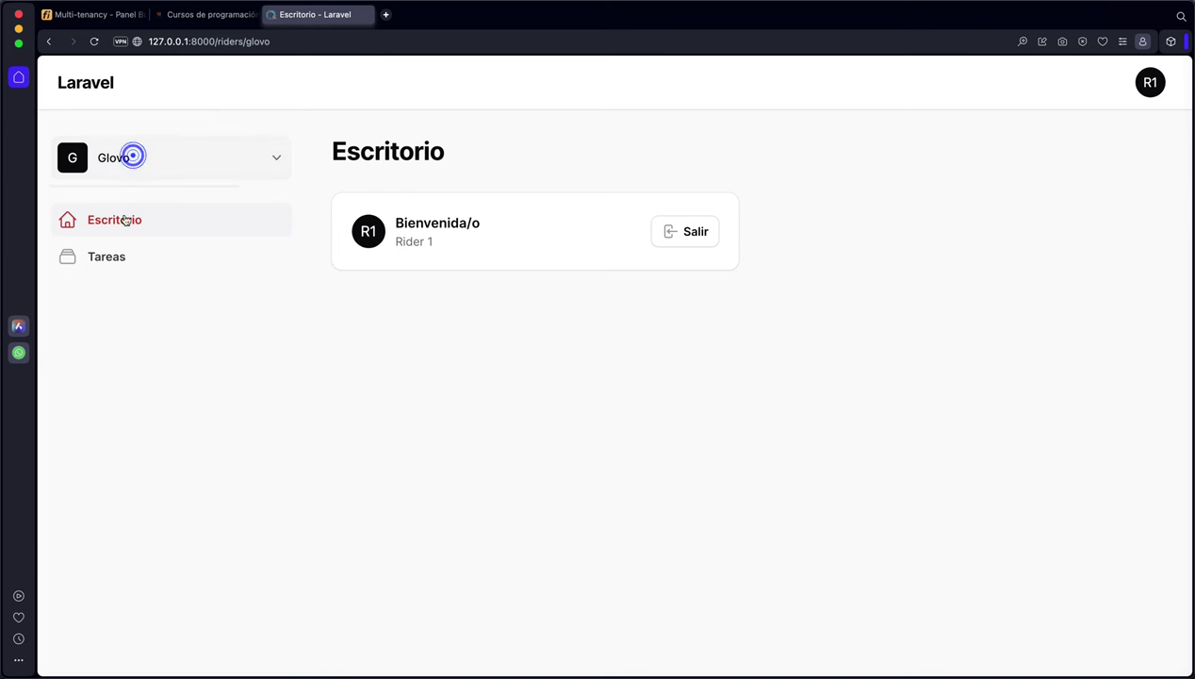
pyautogui.click(109, 164)
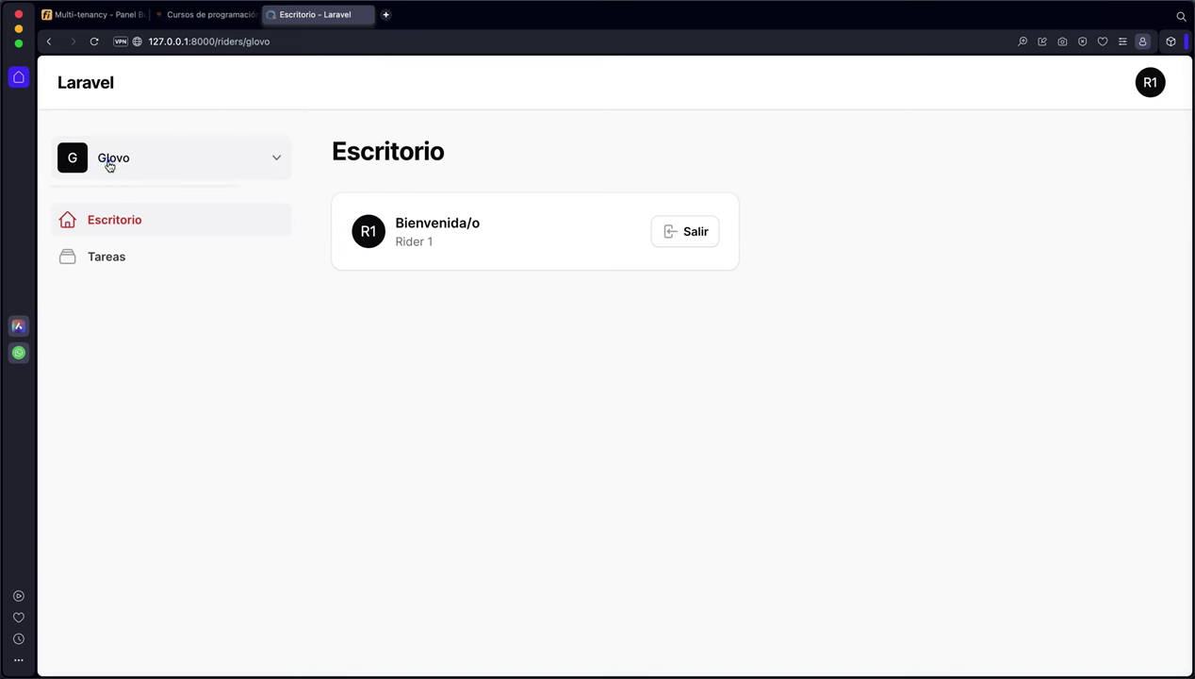
pyautogui.click(109, 162)
pyautogui.click(107, 250)
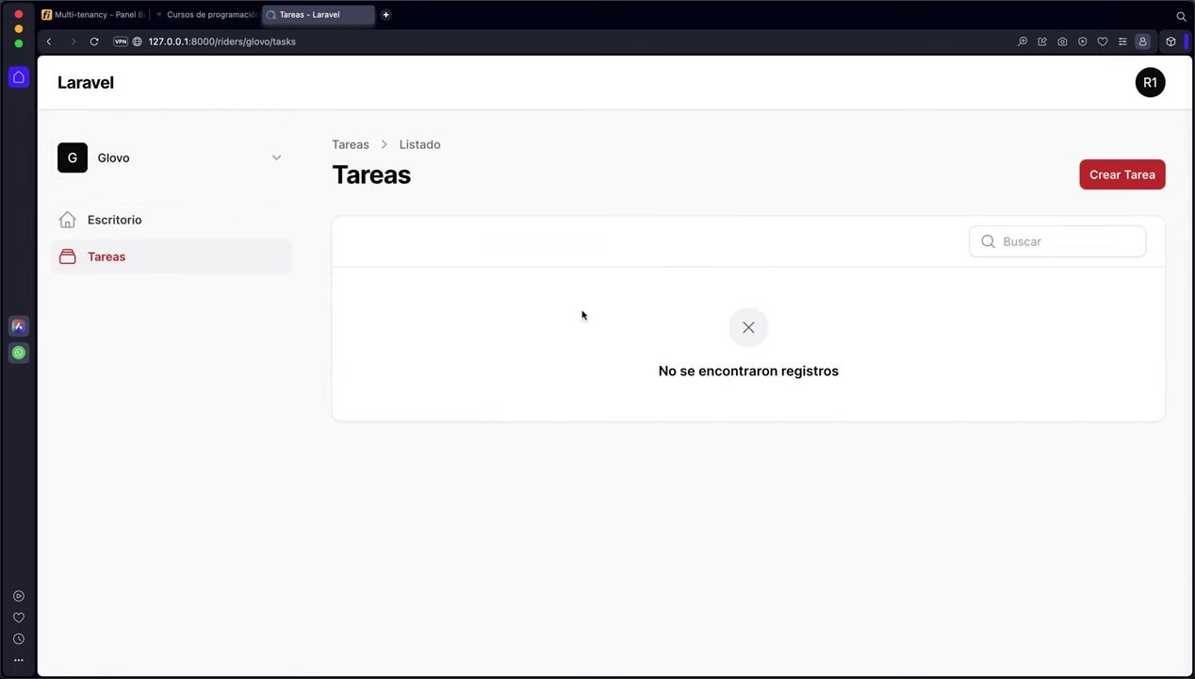
# Step: Create a task named "Task 1" with color #ed4242 for Glovo and return to the Tareas list
pyautogui.click(1085, 177)
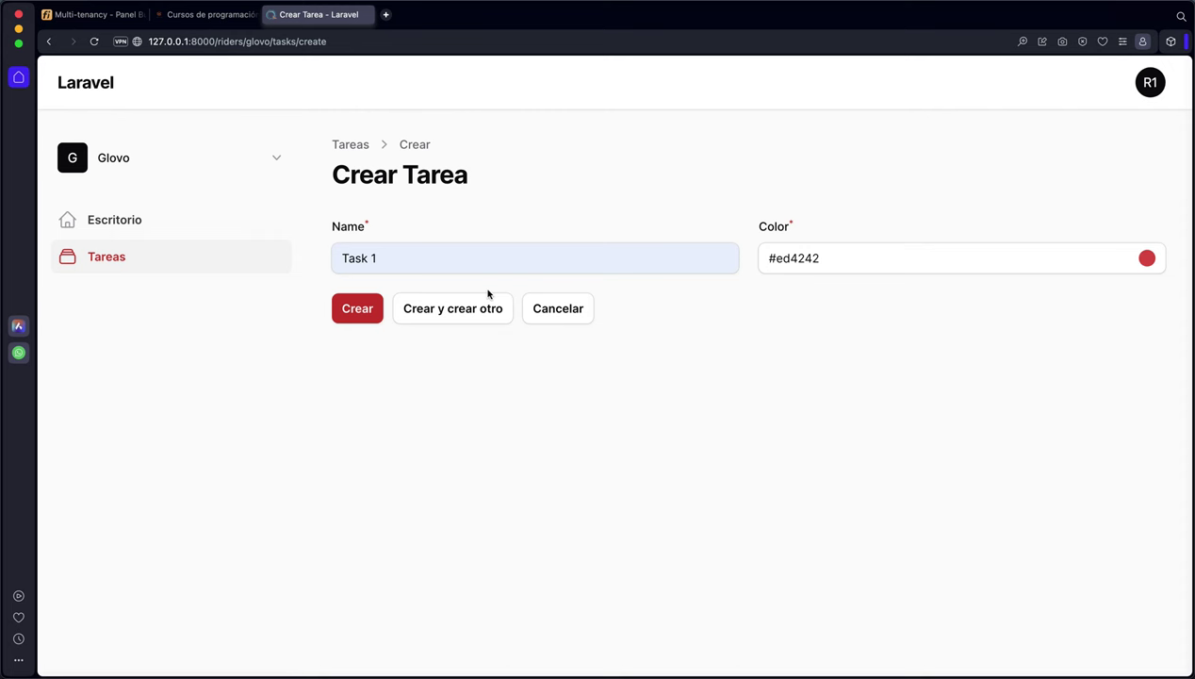
pyautogui.click(362, 309)
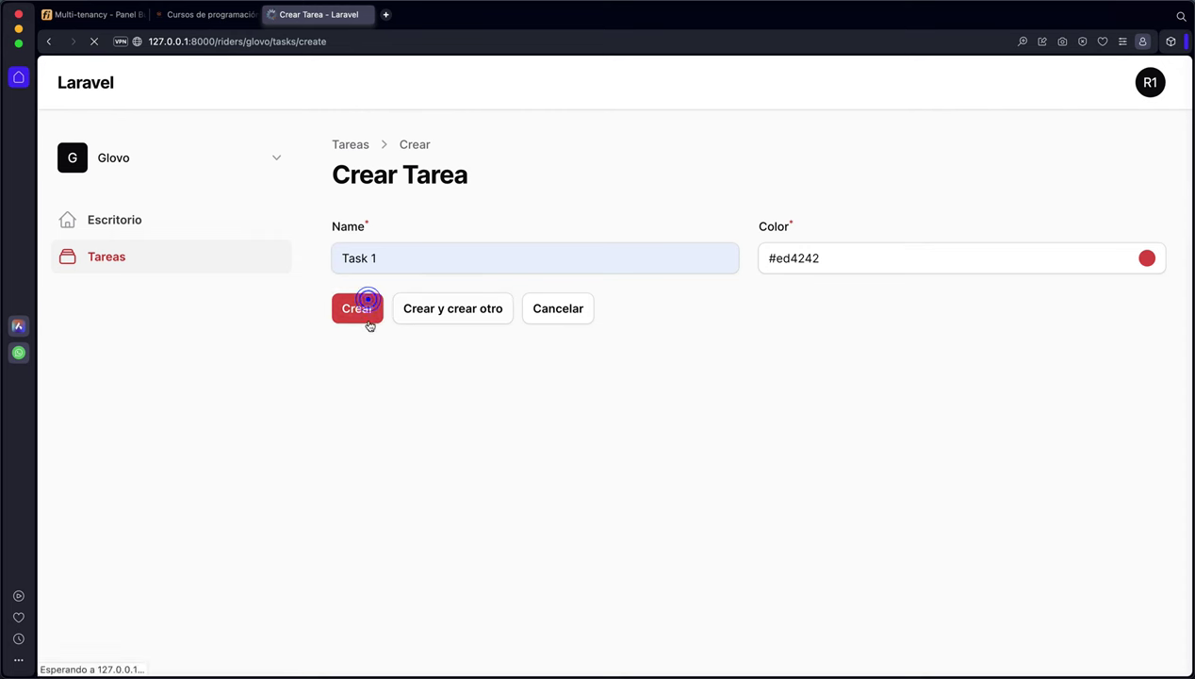
pyautogui.click(132, 257)
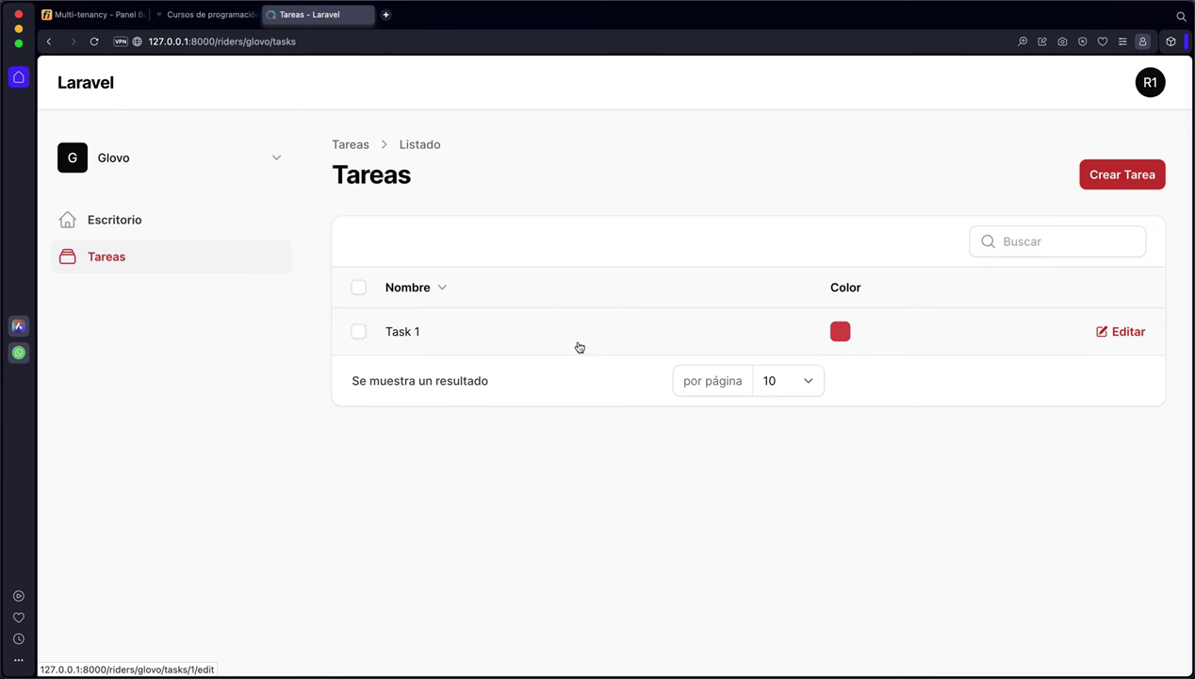
# Step: Sign out of the Rider 1 account and sign in to the riders panel with the Rider 2 account's email and password
pyautogui.click(1147, 83)
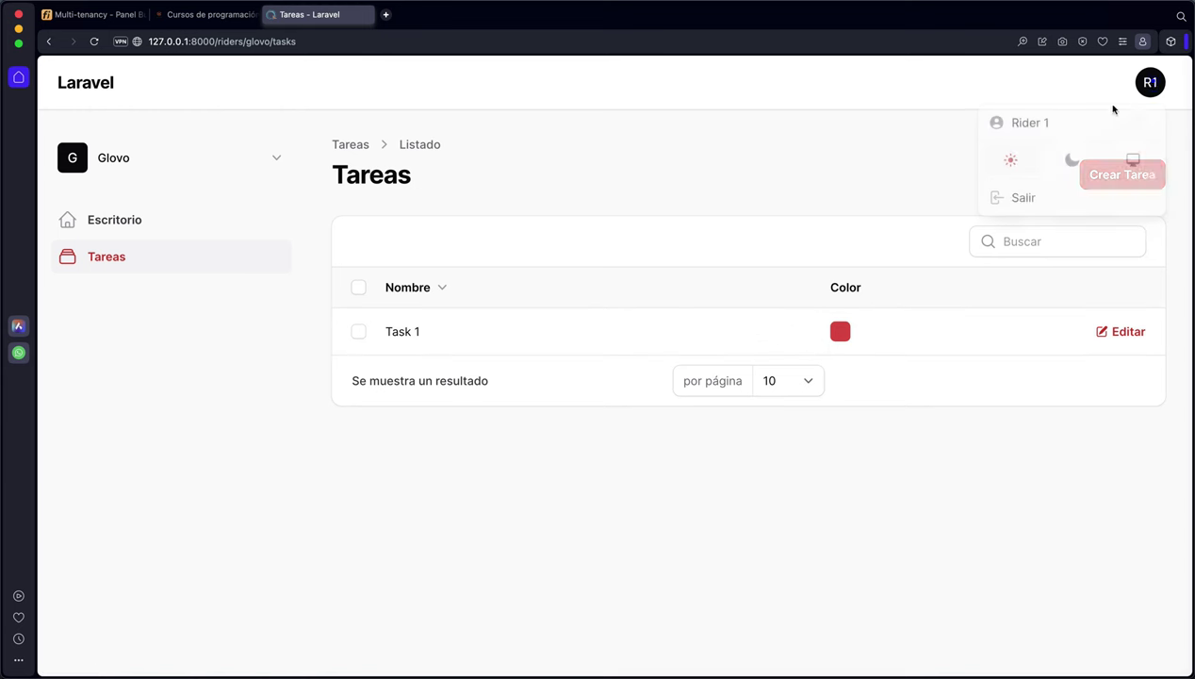
pyautogui.click(1036, 193)
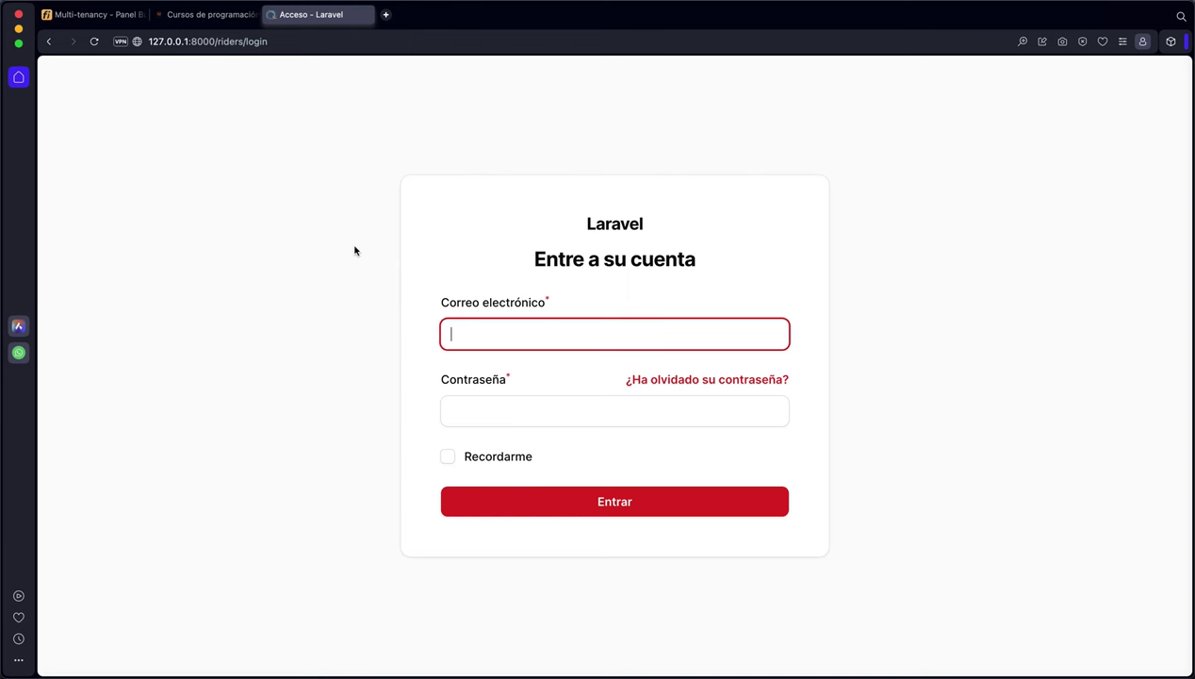
pyautogui.click(514, 496)
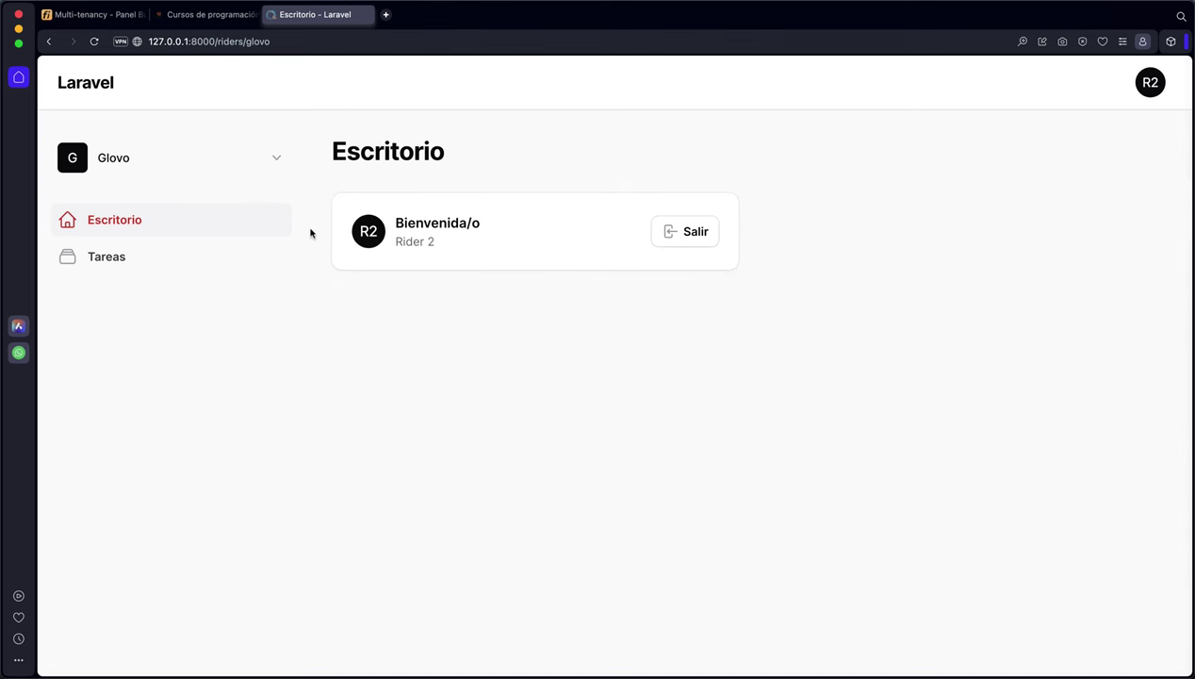
# Step: Switch Rider 2's active company back and forth between Glovo and Uber Eats, ending on Glovo
pyautogui.click(122, 154)
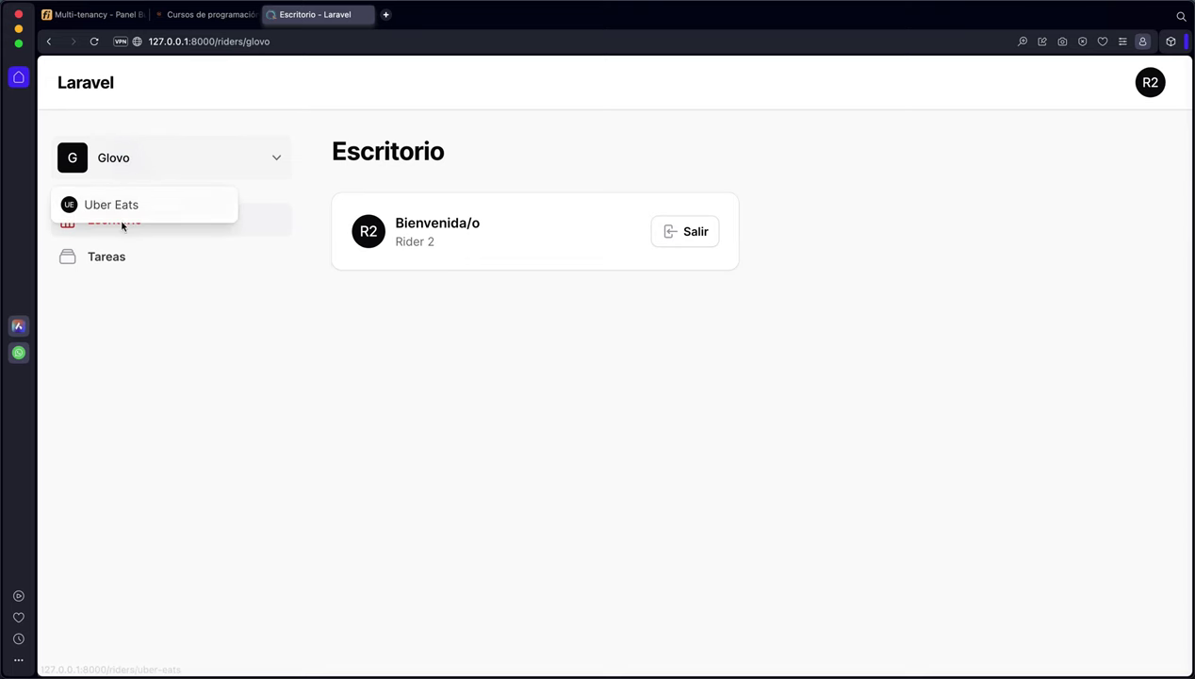
pyautogui.click(116, 206)
pyautogui.click(141, 162)
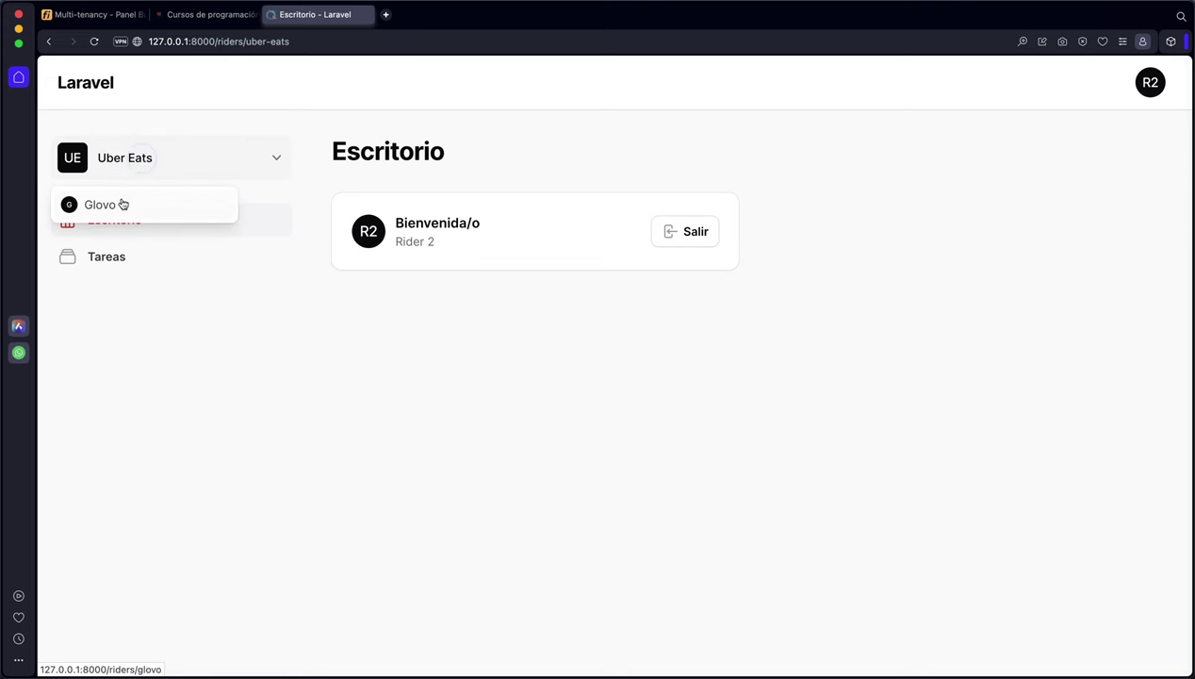
pyautogui.click(122, 200)
pyautogui.click(123, 164)
pyautogui.click(123, 206)
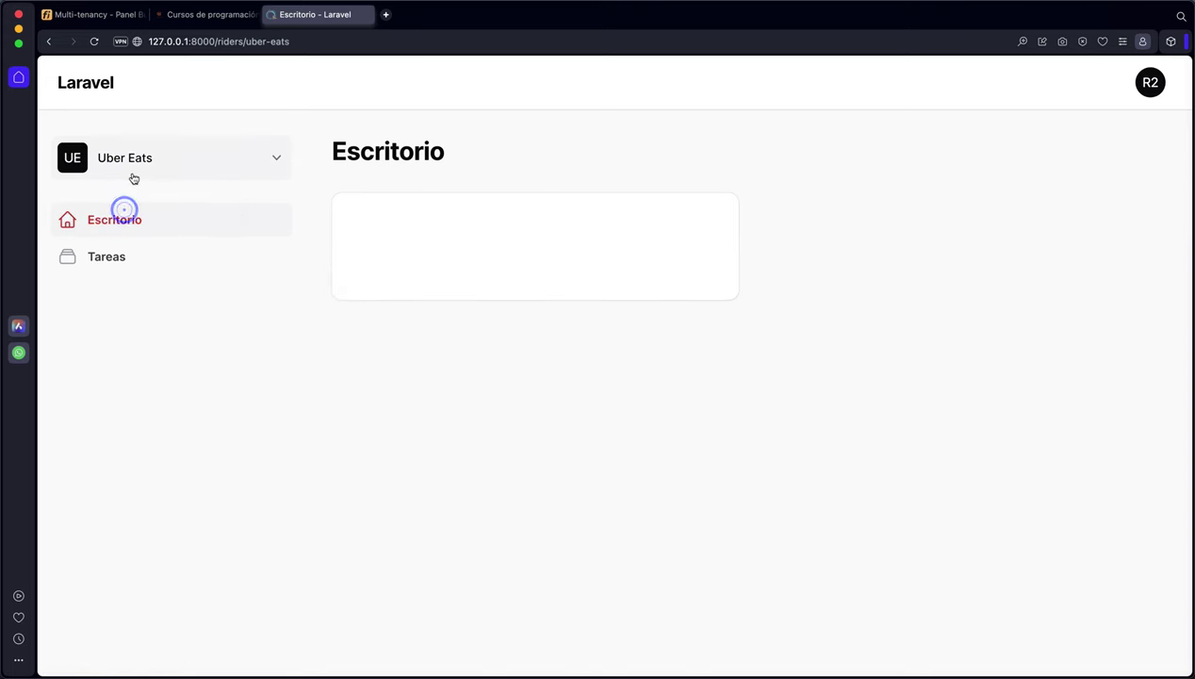
pyautogui.click(128, 159)
pyautogui.click(135, 200)
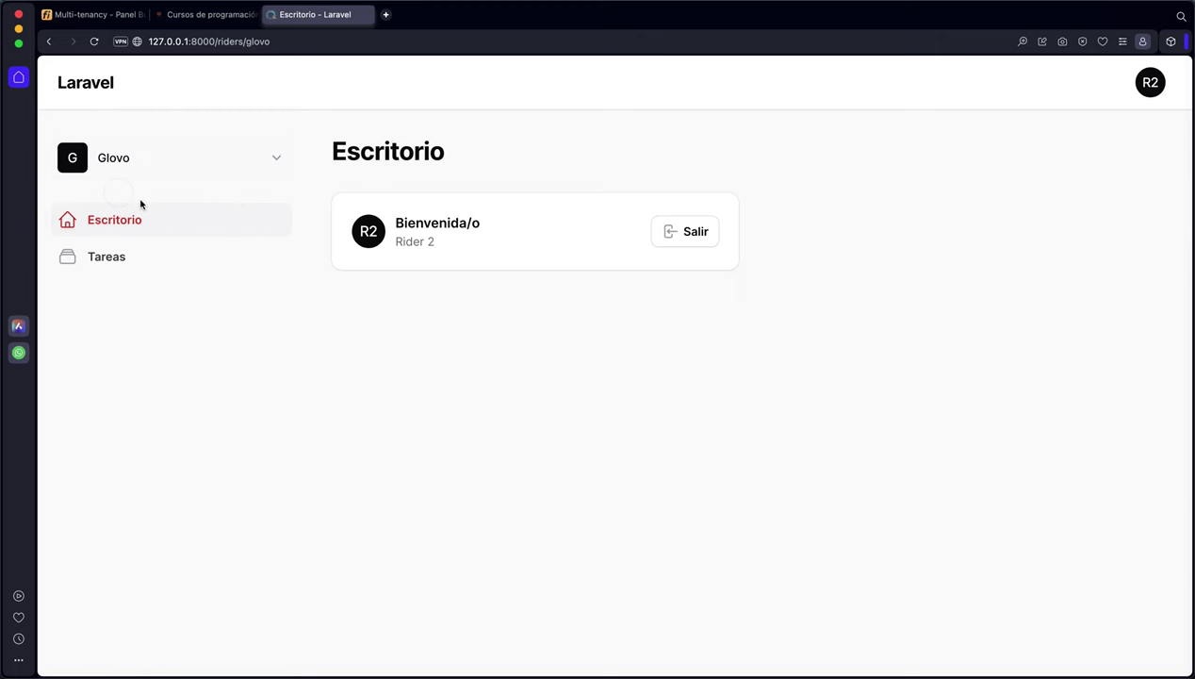
# Step: View Rider 2's Tareas list for Glovo, and do the same for Uber Eats
pyautogui.click(83, 257)
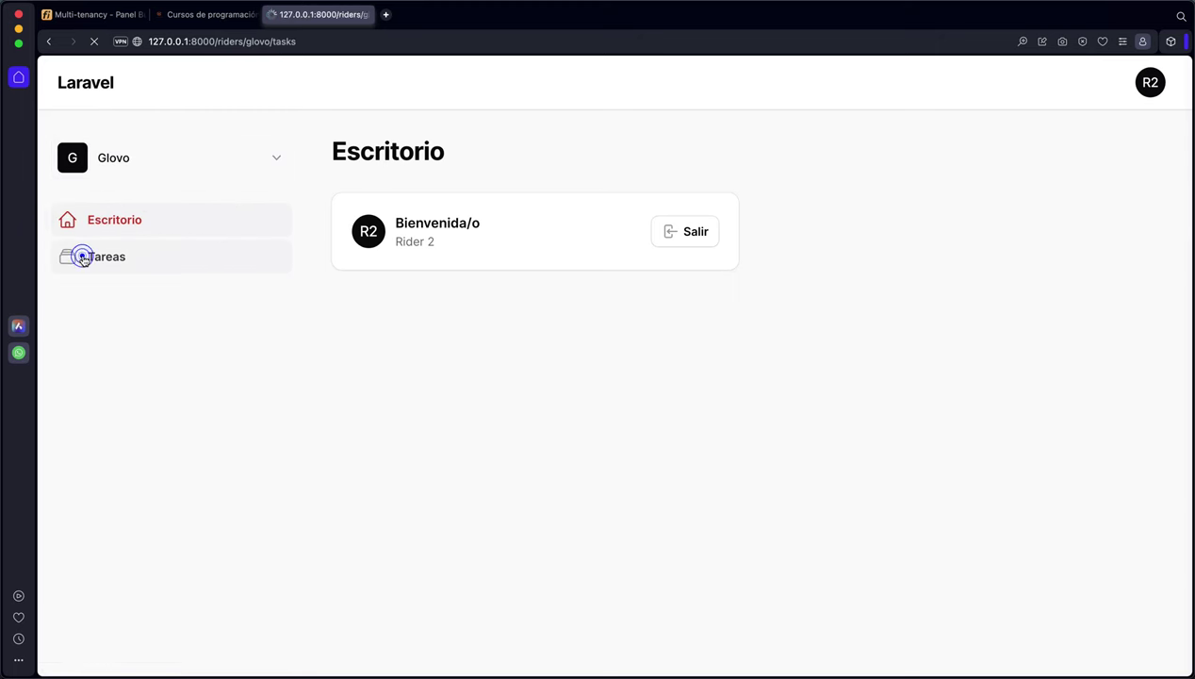
pyautogui.click(131, 162)
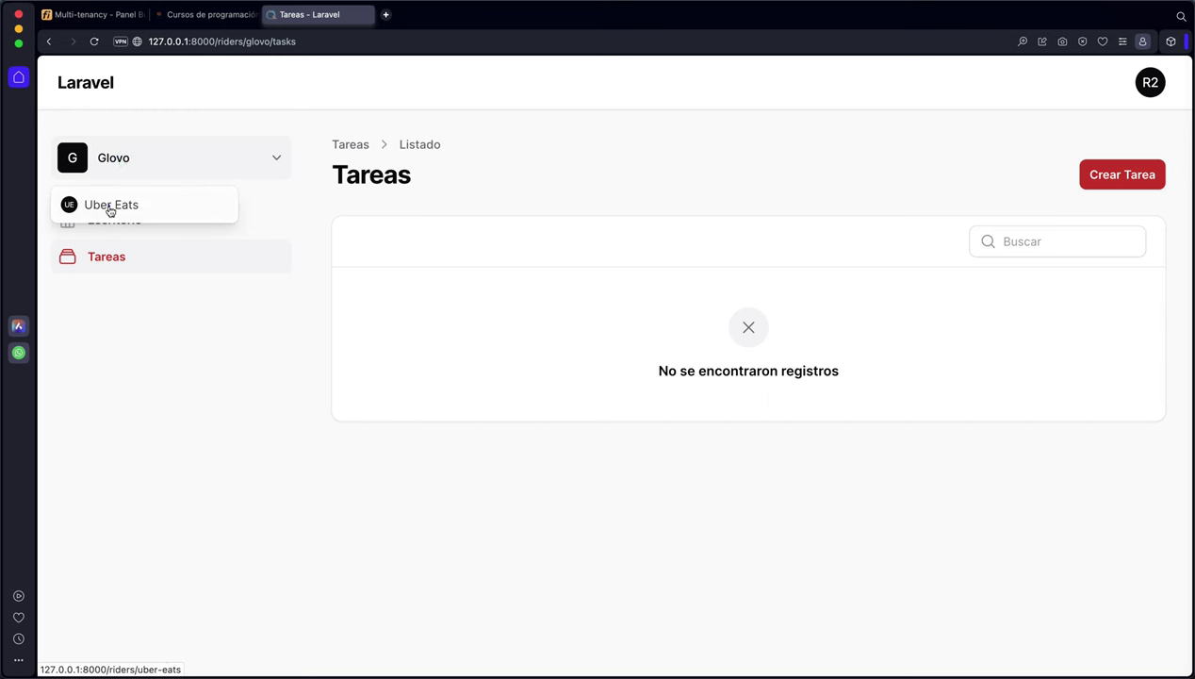
pyautogui.click(108, 207)
pyautogui.click(106, 253)
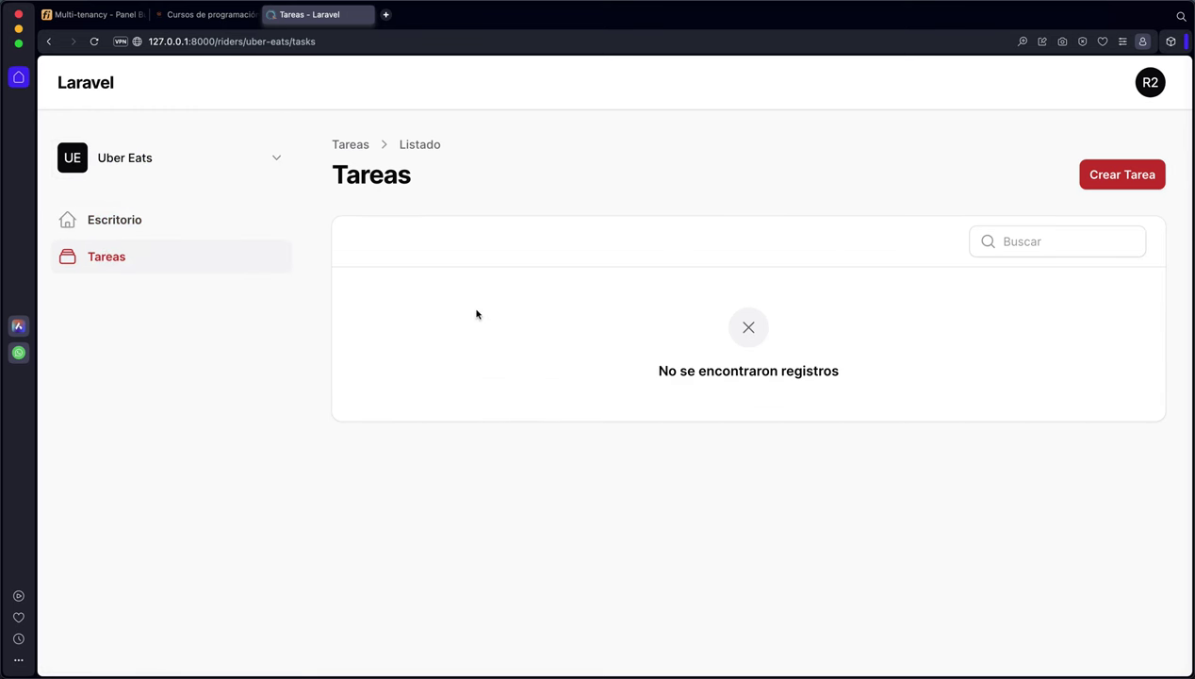
# Step: Create a task named "Task UE" with color #35f274 for Uber Eats and return to the Tareas list
pyautogui.click(162, 174)
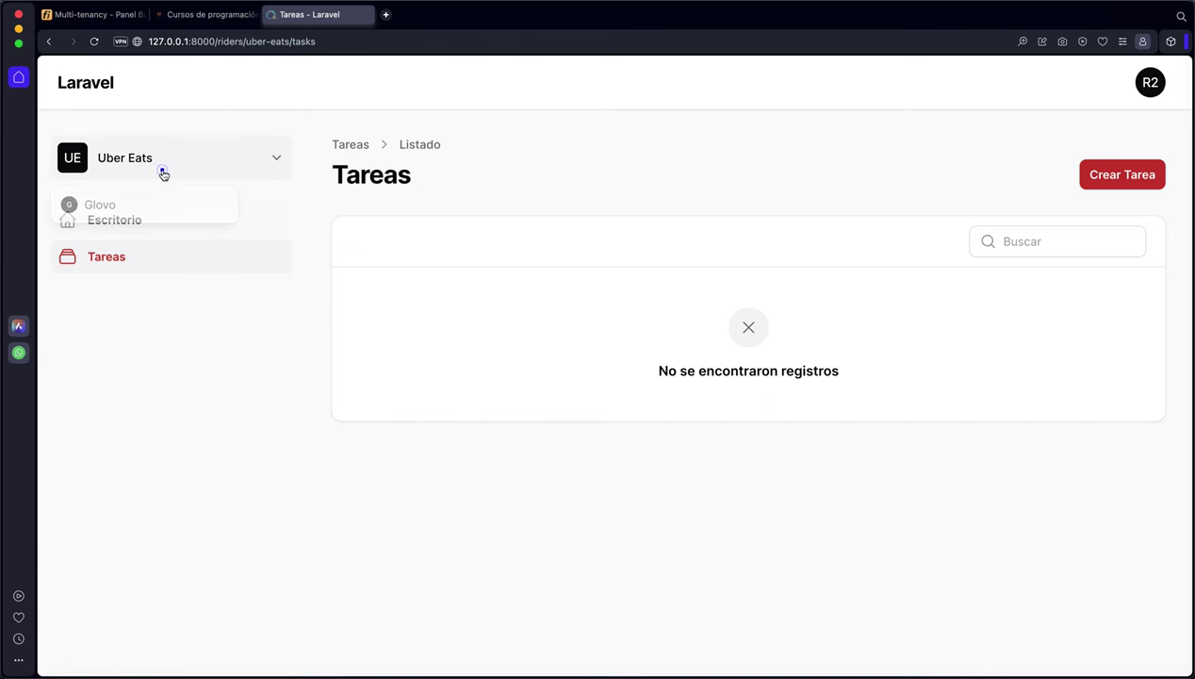
pyautogui.click(436, 176)
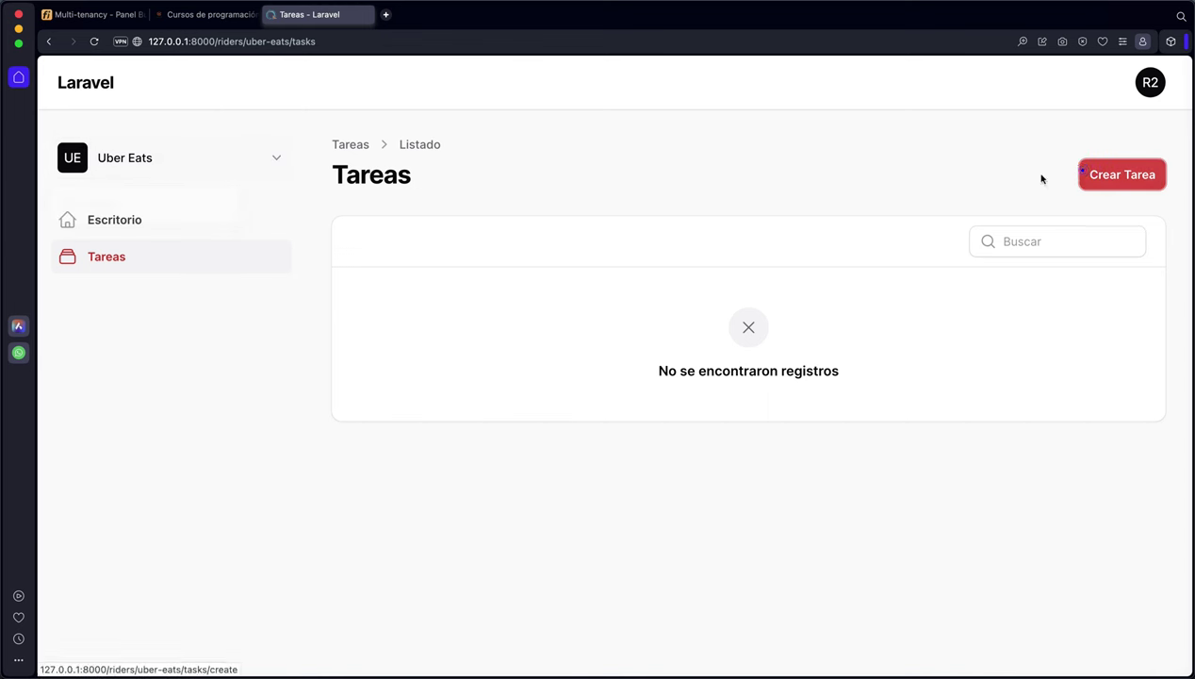
pyautogui.click(1083, 170)
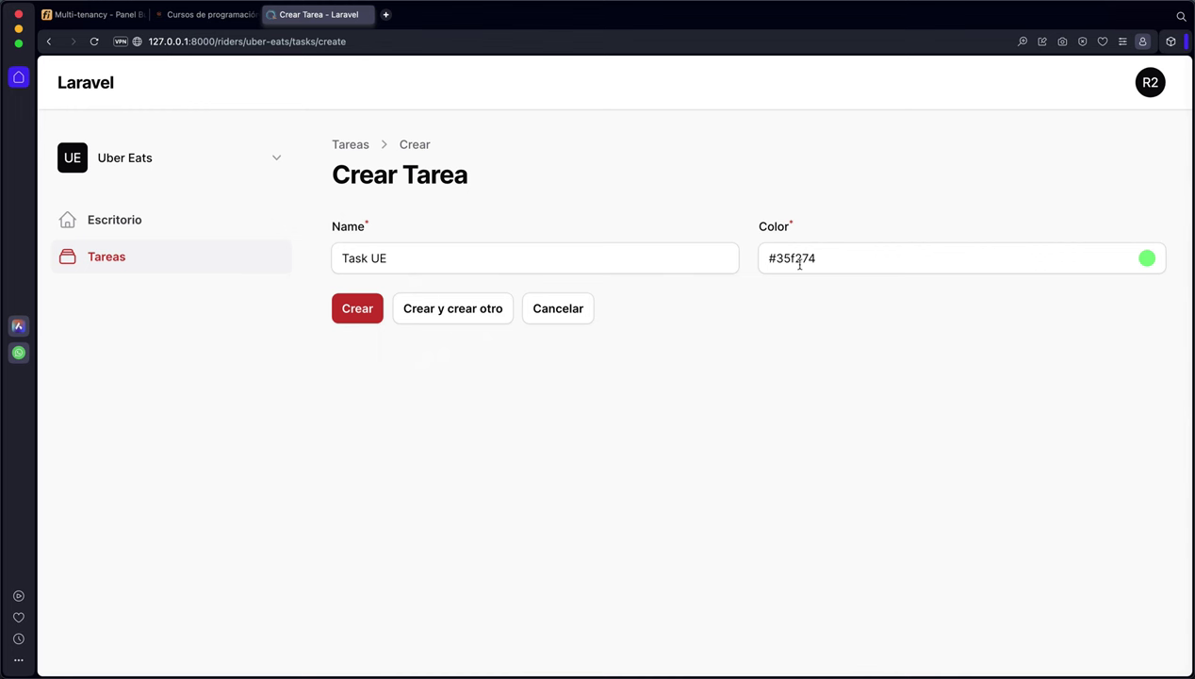
pyautogui.click(348, 319)
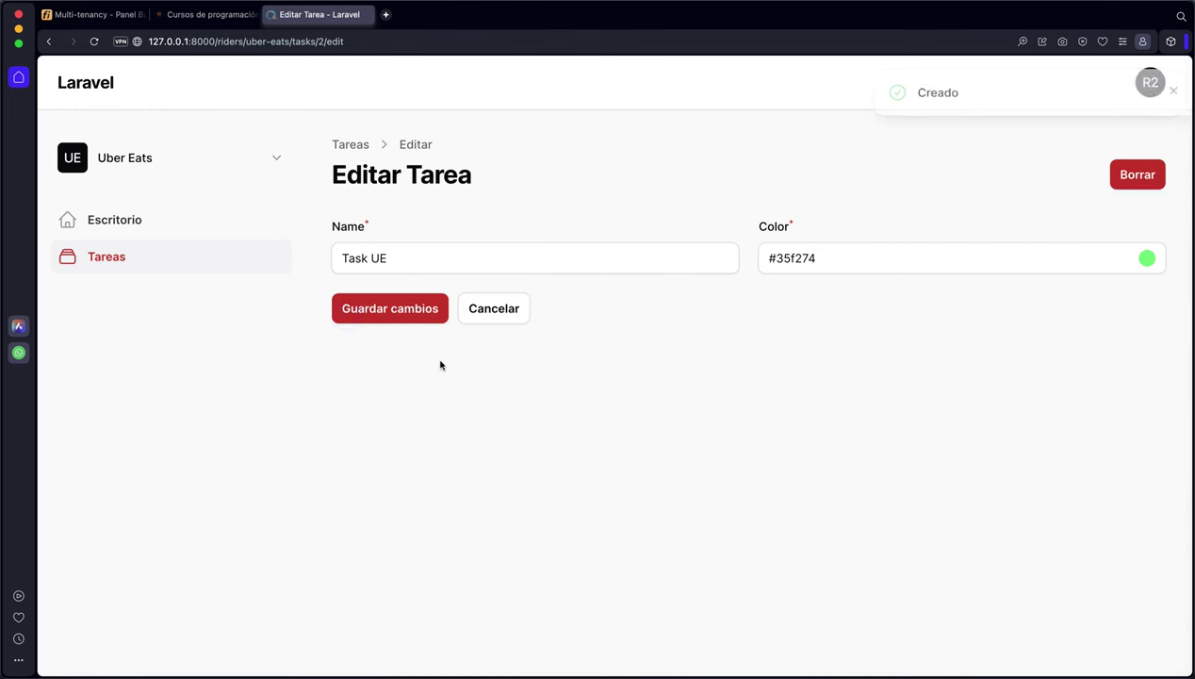
pyautogui.click(139, 263)
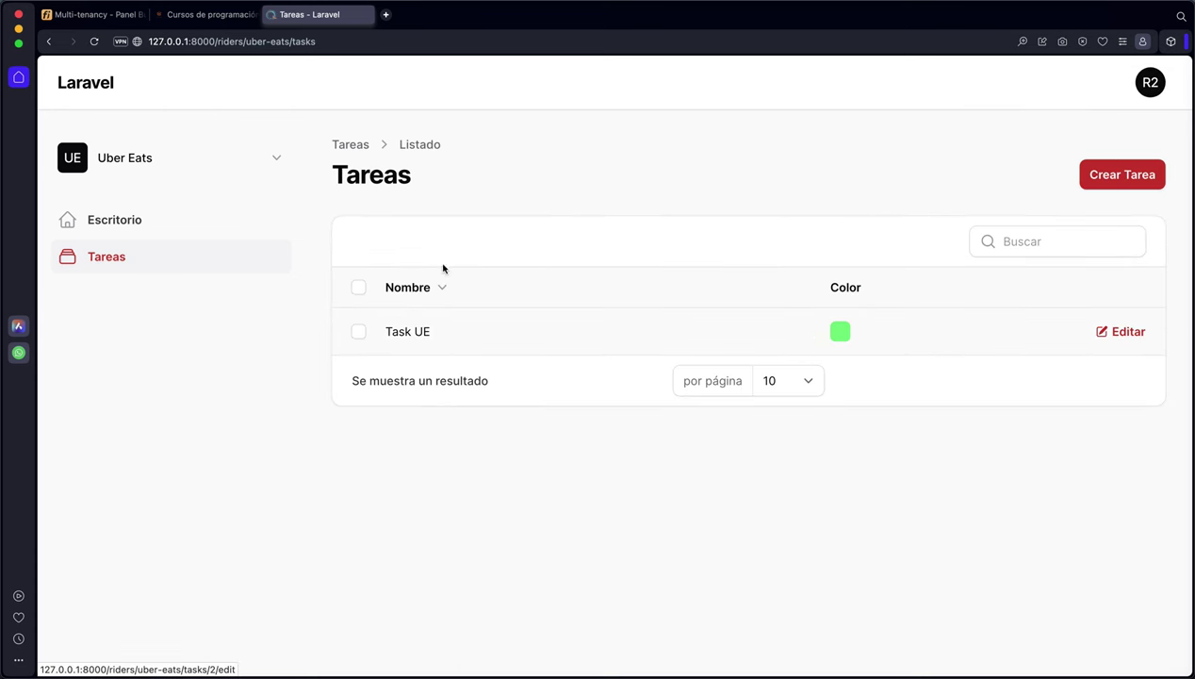
# Step: Switch to Glovo, create a task named "Task G" with color #ab2bf5, and return to its Tareas list
pyautogui.click(138, 155)
pyautogui.click(123, 204)
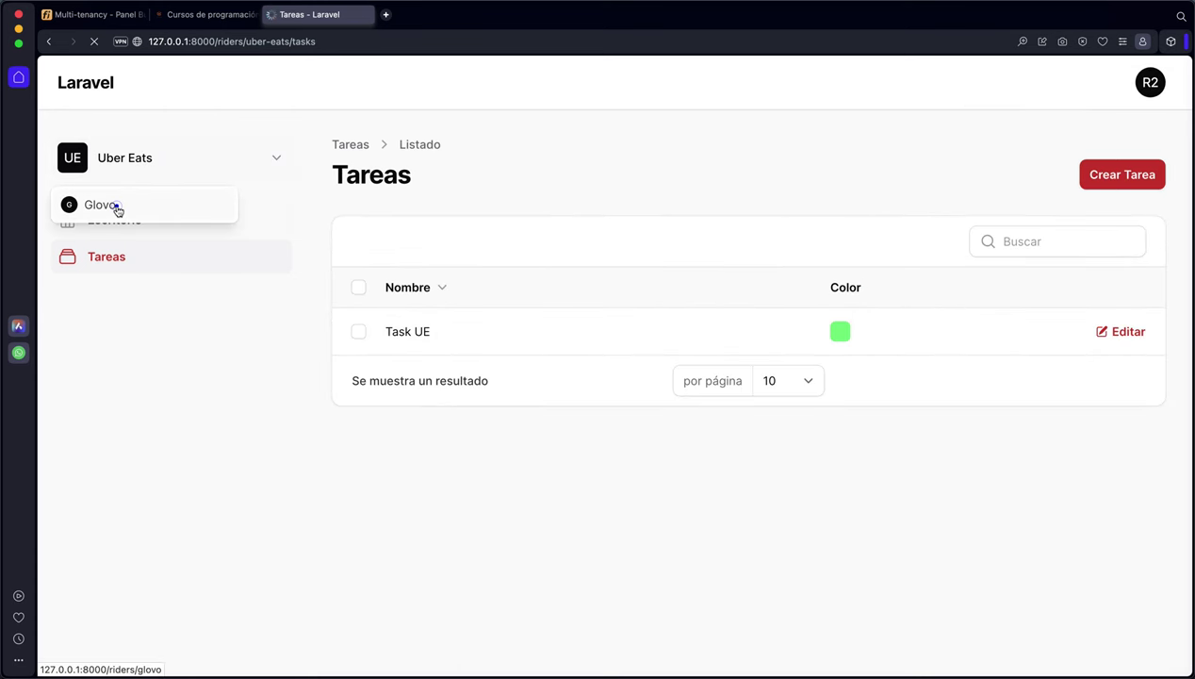
pyautogui.click(120, 257)
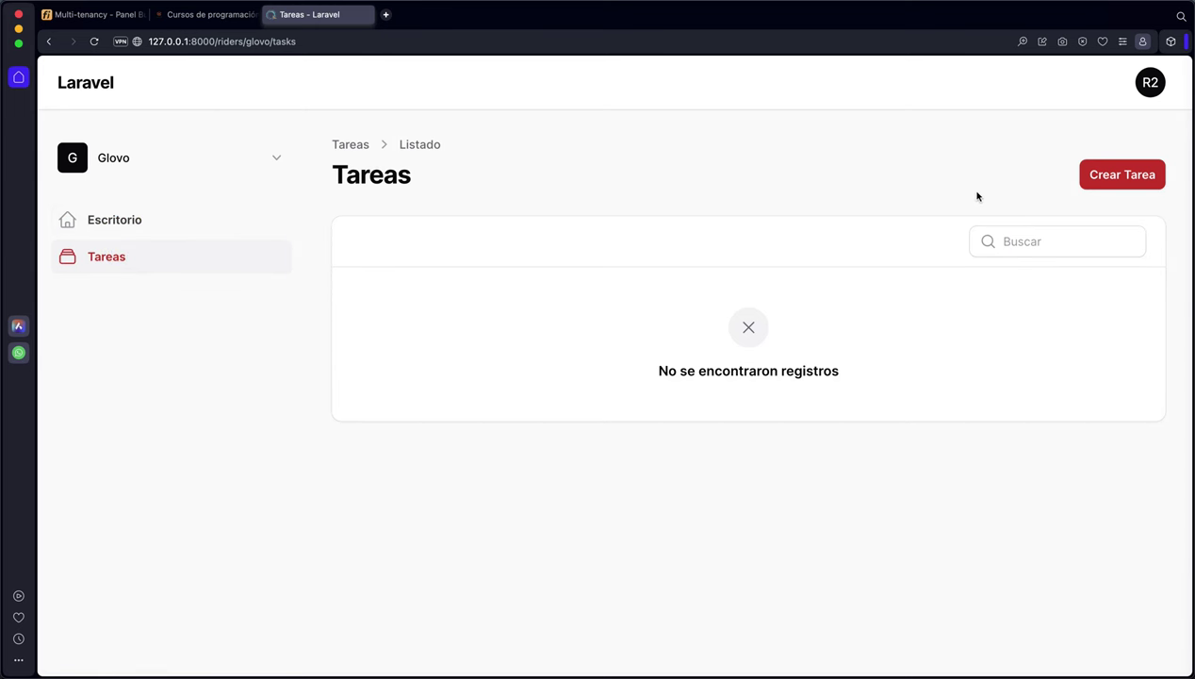
pyautogui.click(1113, 175)
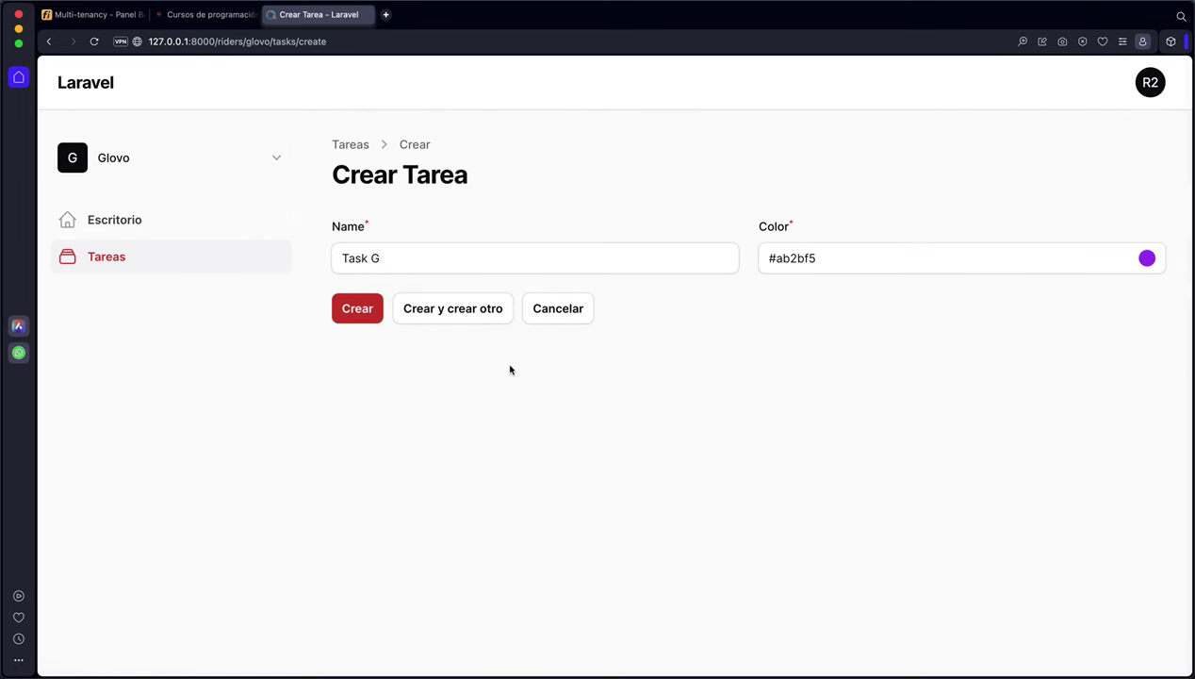
pyautogui.click(375, 318)
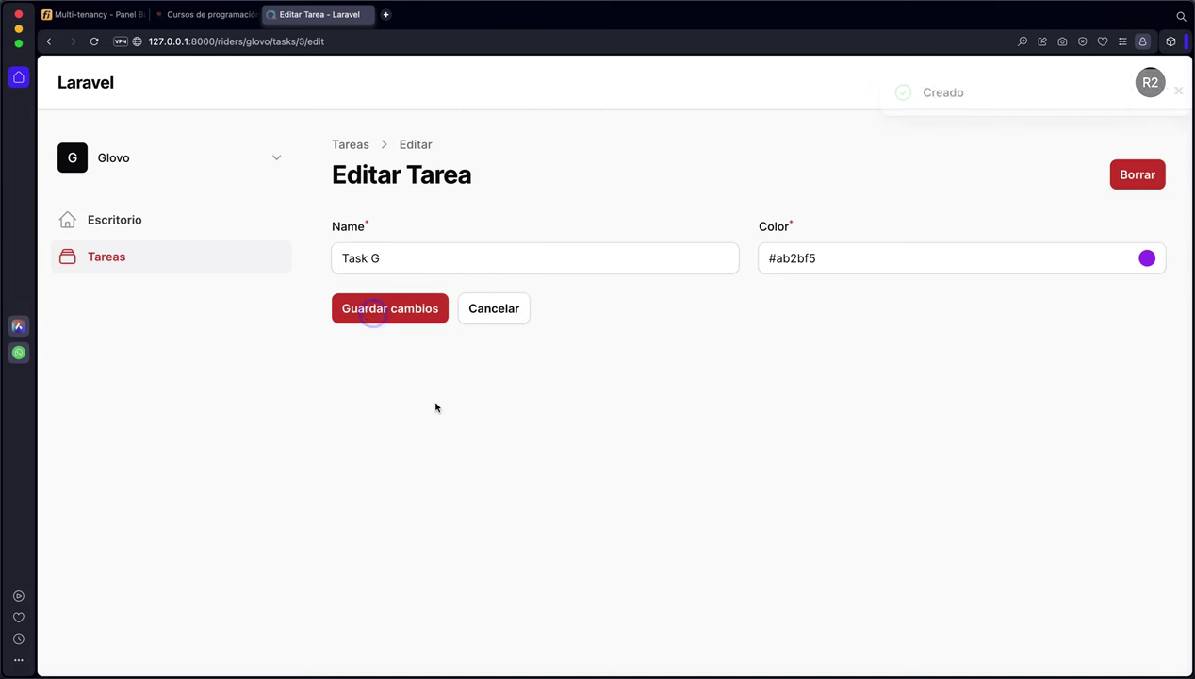
pyautogui.click(118, 258)
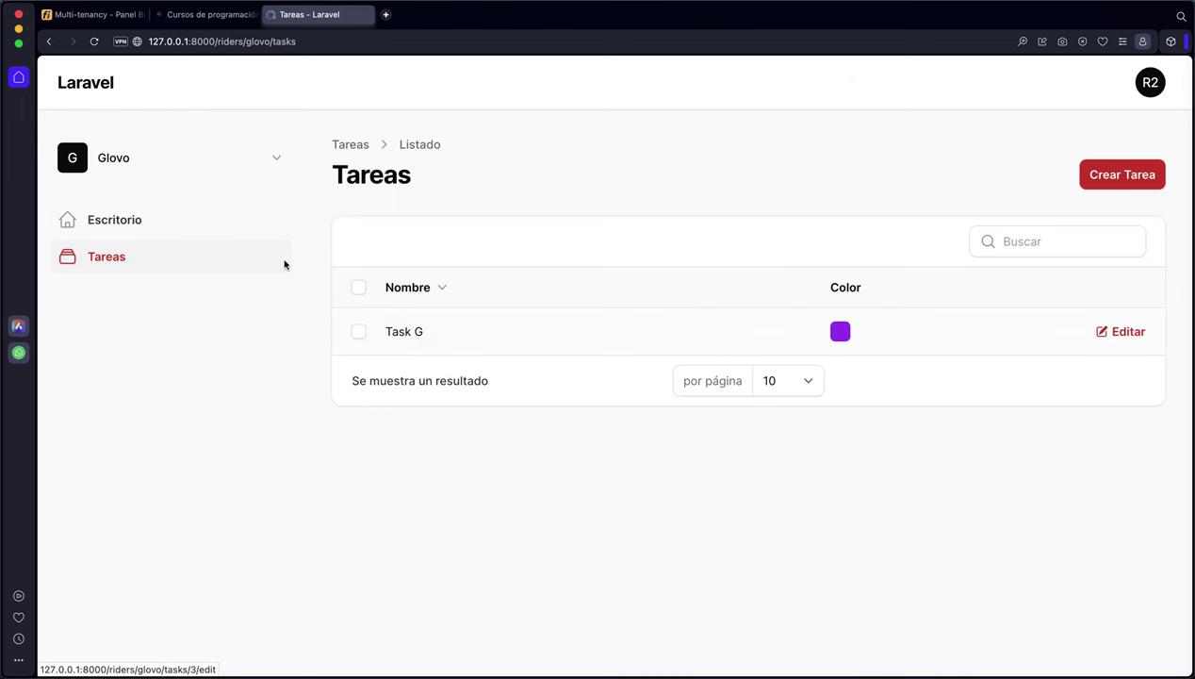
# Step: Switch to Uber Eats and view Rider 2's Tareas list there
pyautogui.click(131, 159)
pyautogui.click(121, 206)
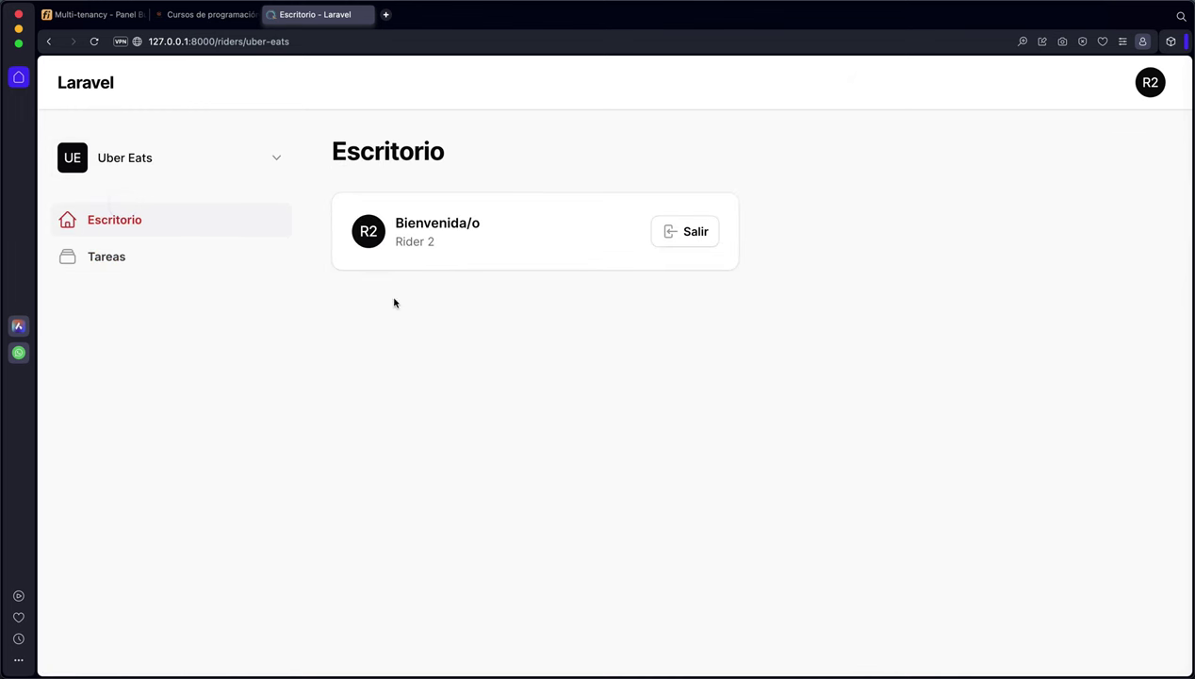
pyautogui.click(174, 259)
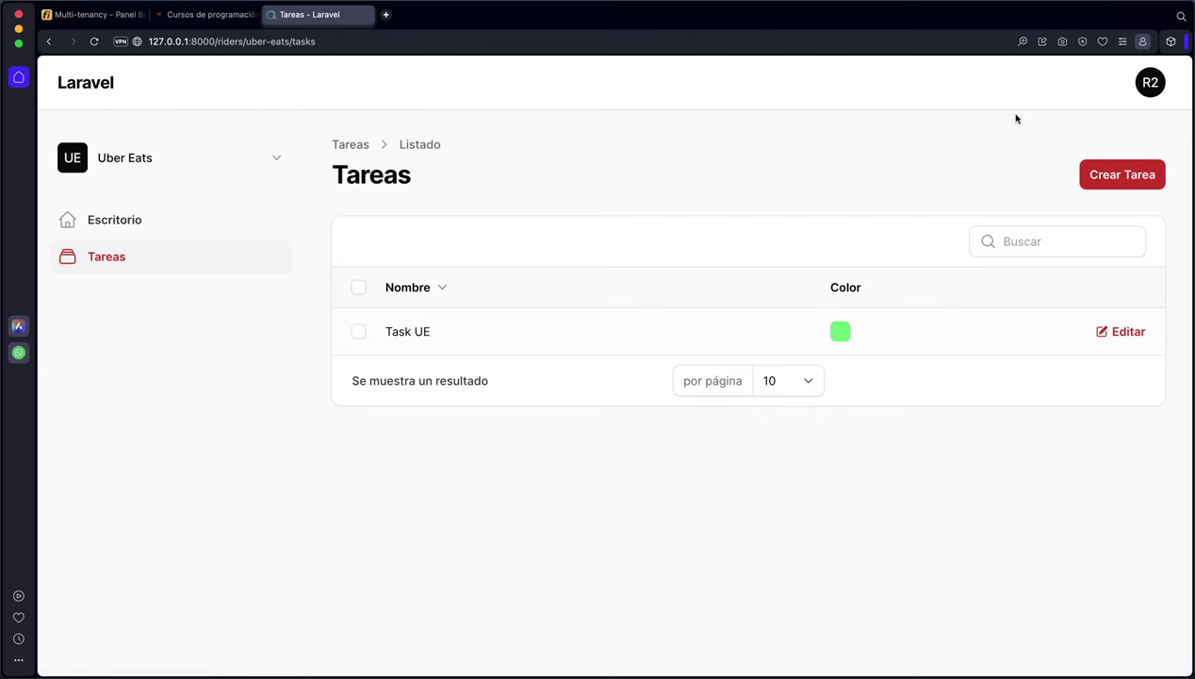
# Step: Change from the Rider 2 account to Rider 1 using its email and password, and view Glovo's Tareas list
pyautogui.click(1136, 87)
pyautogui.click(1029, 192)
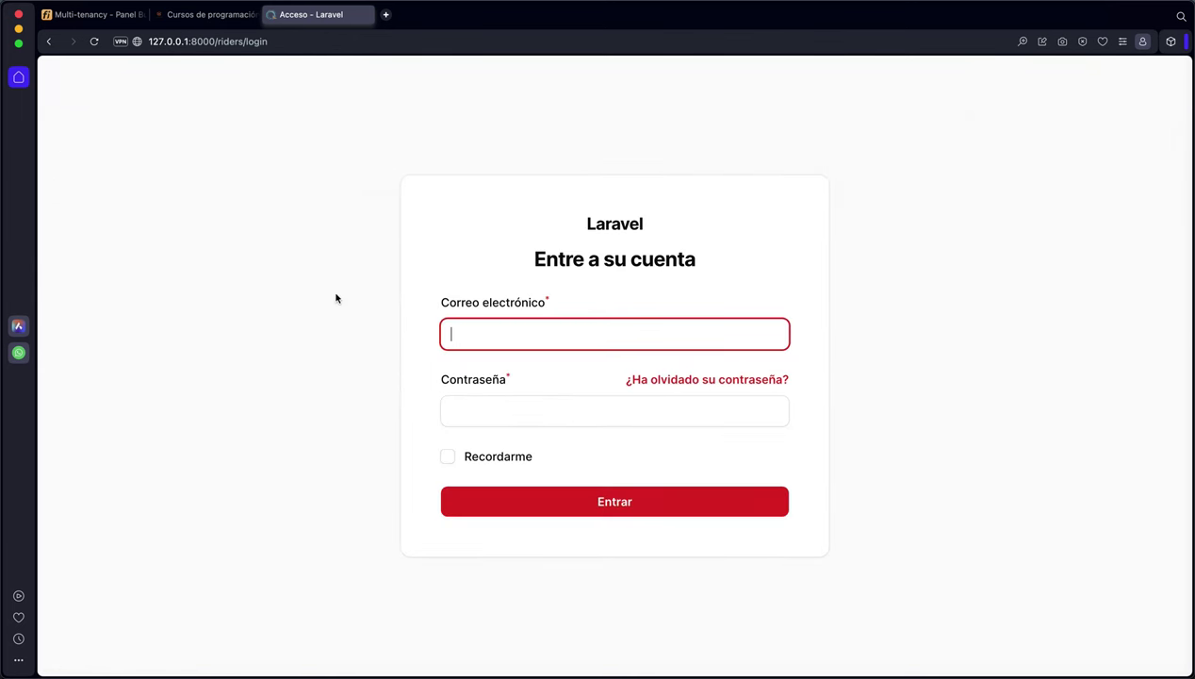
pyautogui.click(516, 506)
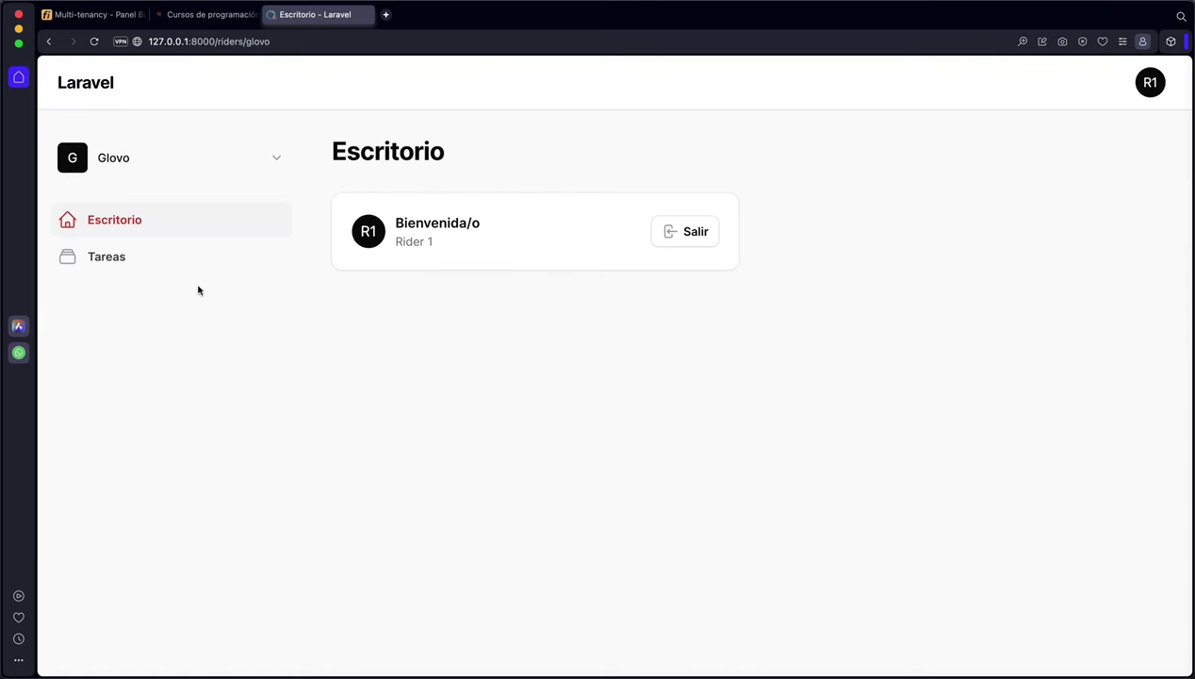
pyautogui.click(121, 159)
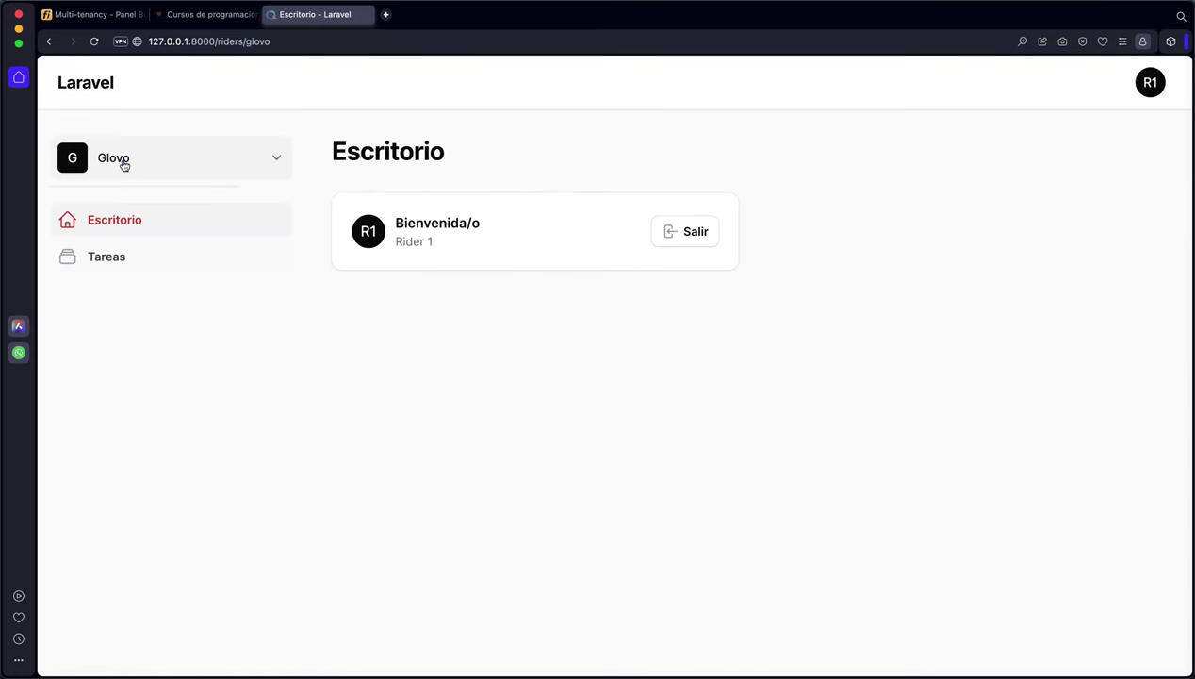
pyautogui.click(107, 262)
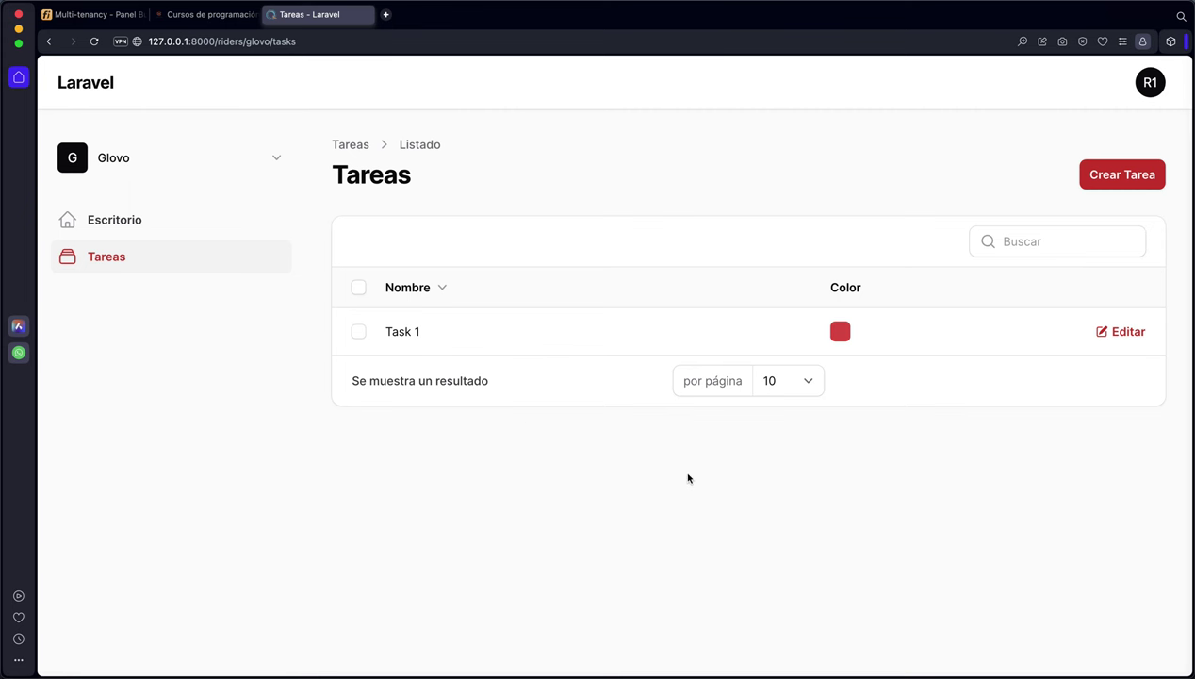
# Step: Sign out of the Rider 1 account and open the companies panel login at 127.0.0.1:8000/companies/login
pyautogui.click(1148, 82)
pyautogui.click(1051, 194)
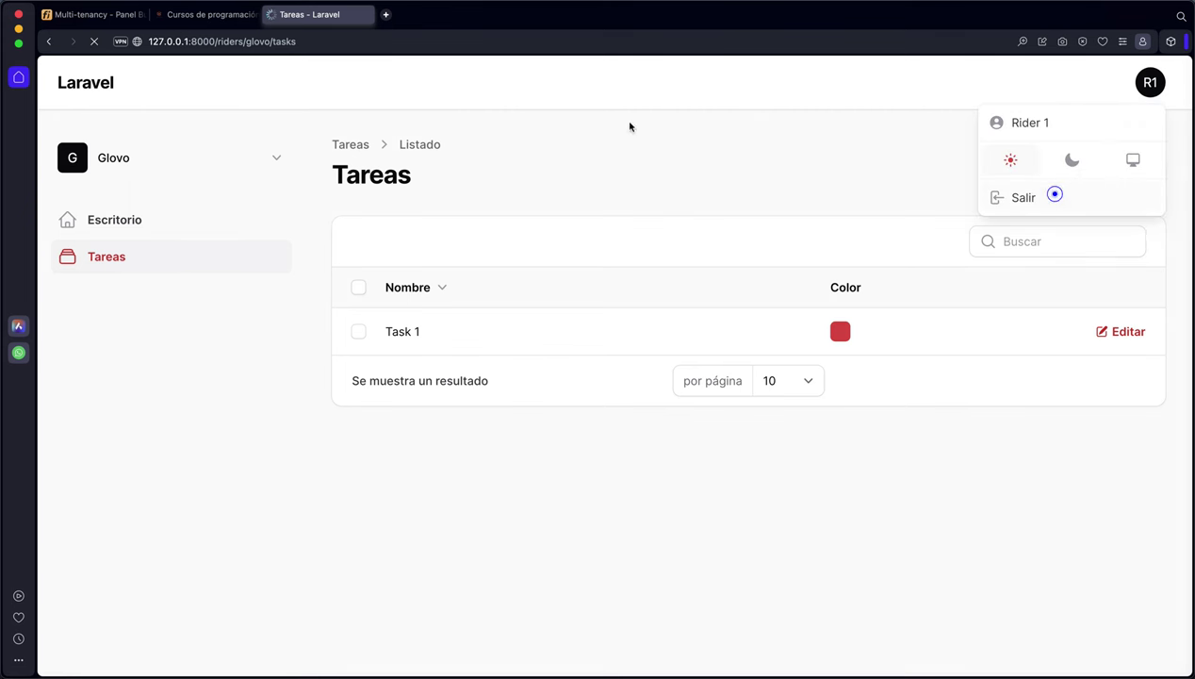
pyautogui.click(227, 40)
pyautogui.doubleClick(226, 40)
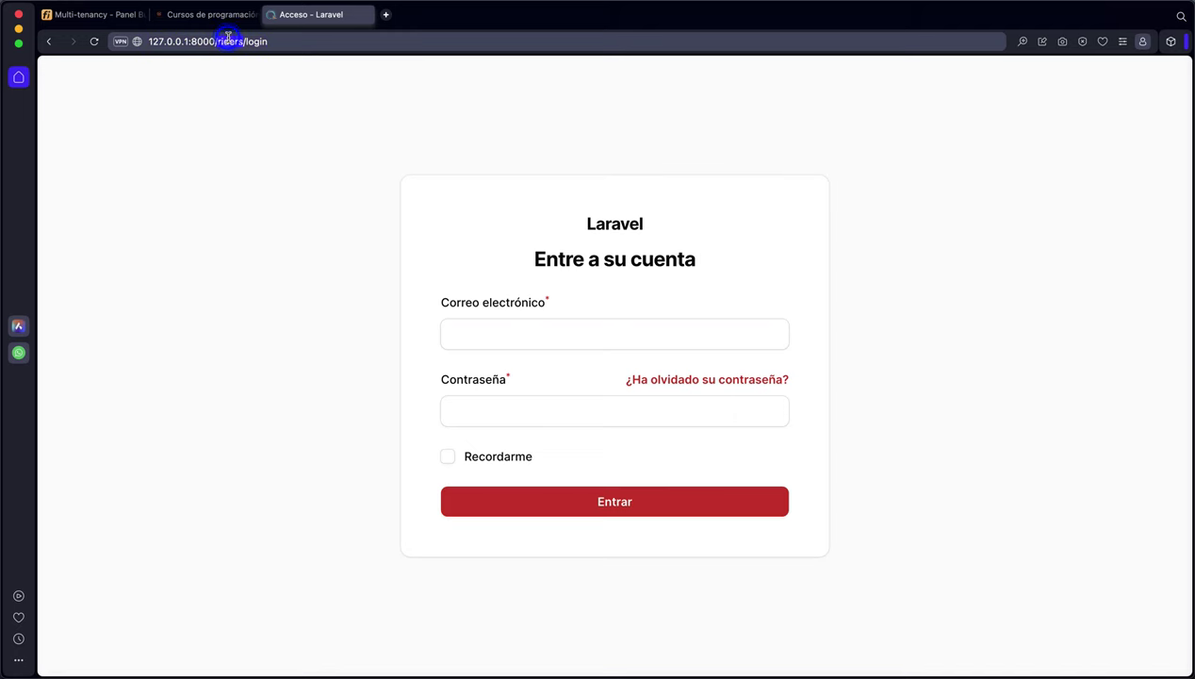
pyautogui.write('companies')
pyautogui.press('Return')
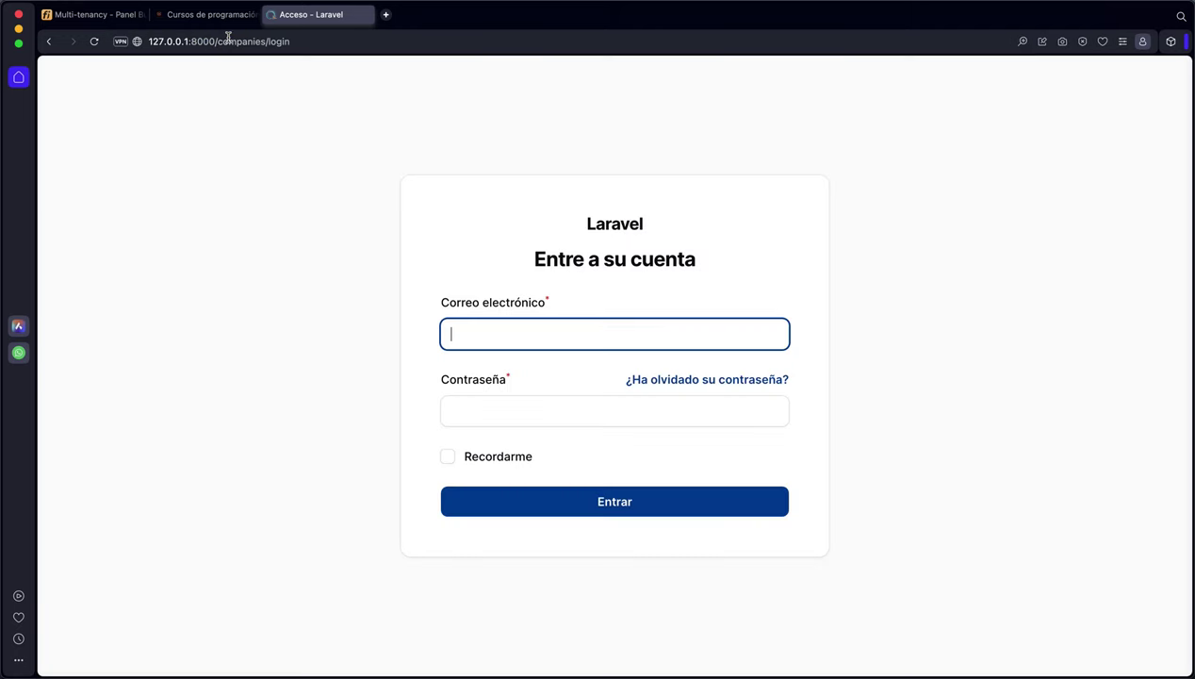
# Step: Sign in with the No Company account's email and password, and register a company named "Mi Empresa" with slug "mi-empresa"
pyautogui.press('super+v')
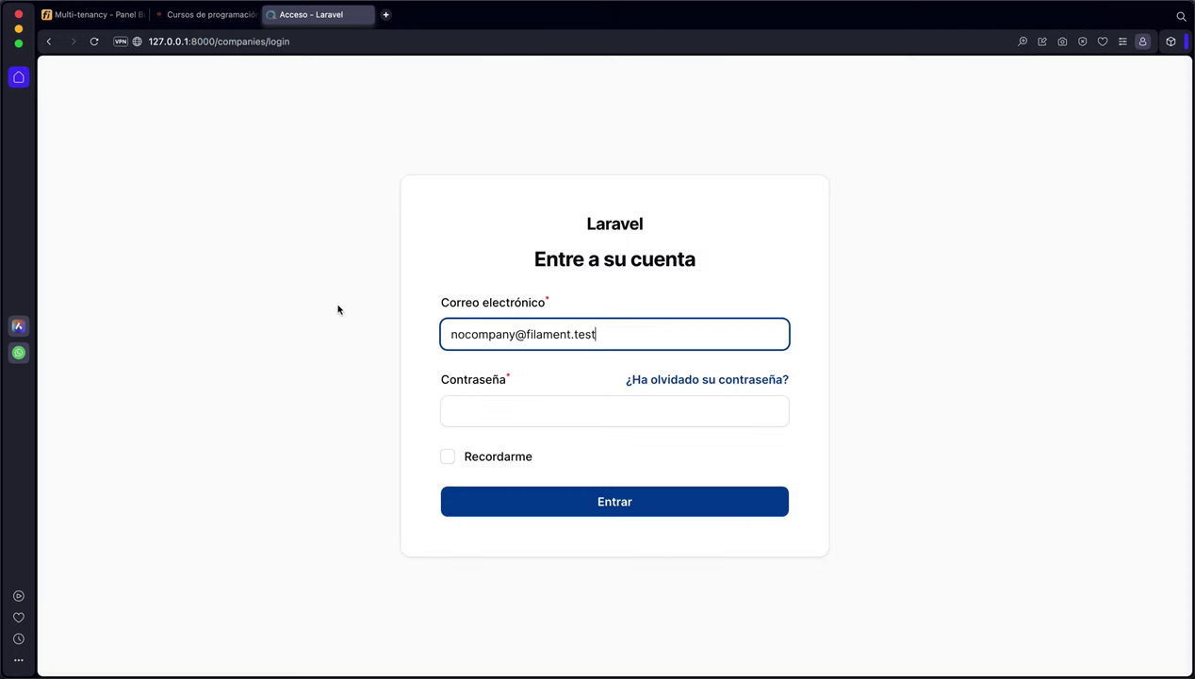
pyautogui.click(443, 410)
pyautogui.write('p')
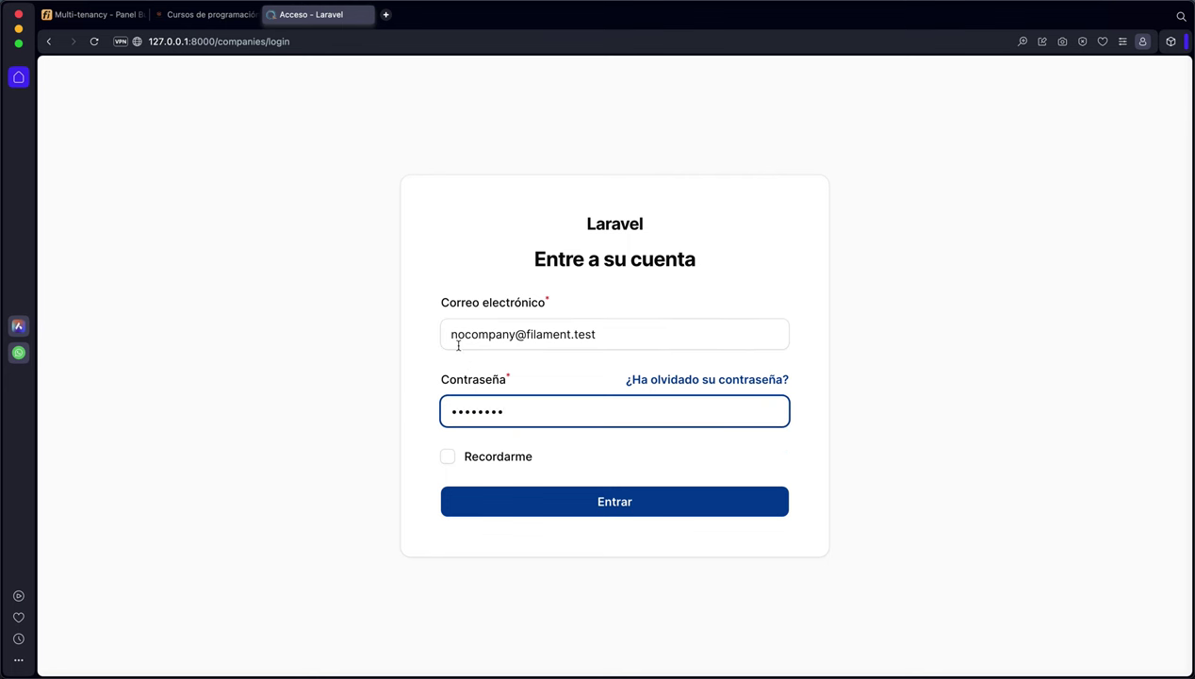
pyautogui.click(579, 498)
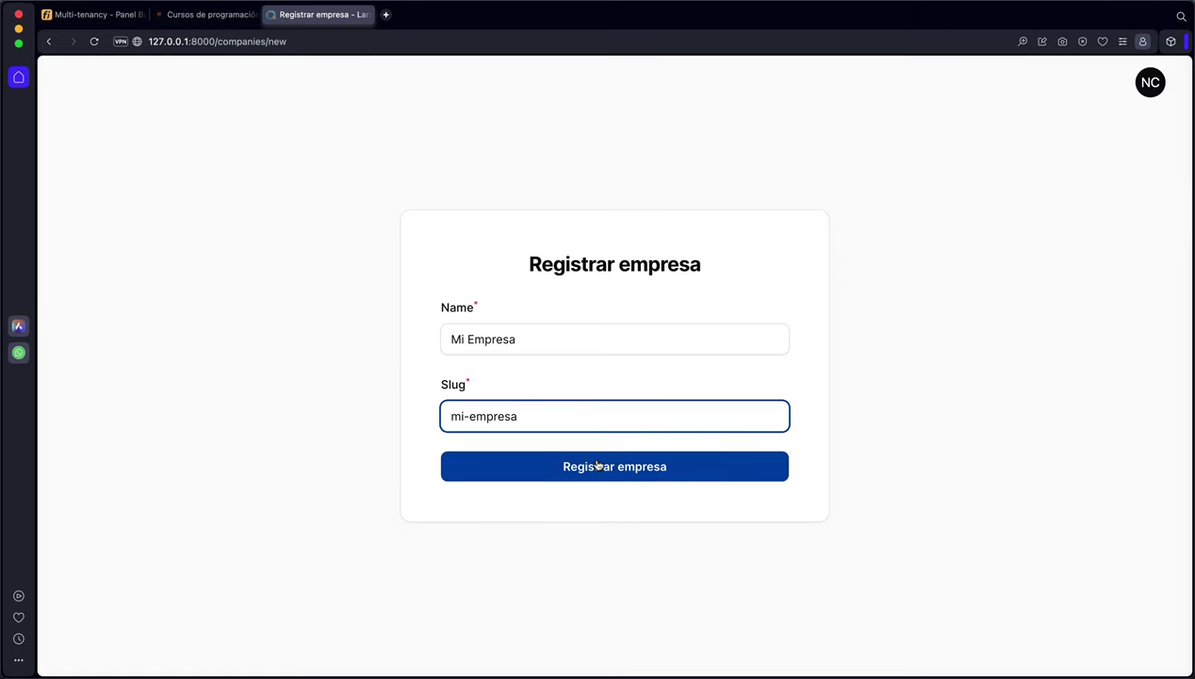
pyautogui.click(597, 464)
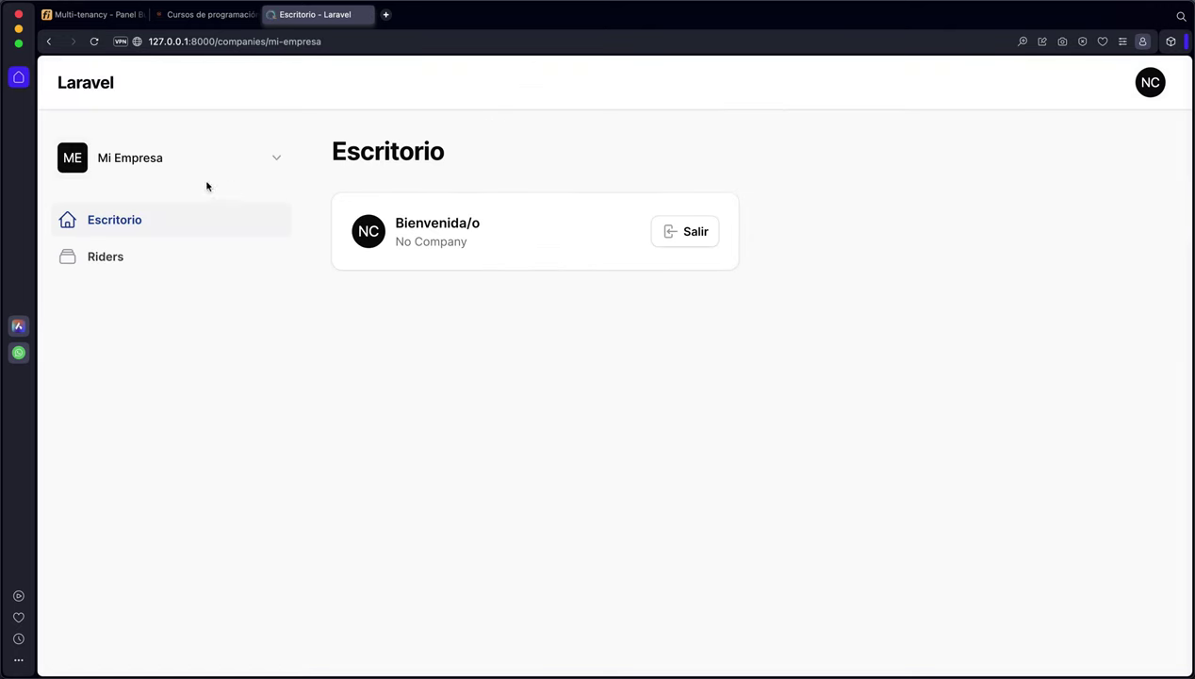
# Step: Check Mi Empresa's company switcher and dashboard, and view its Riders list
pyautogui.click(144, 151)
pyautogui.click(122, 156)
pyautogui.click(121, 264)
pyautogui.click(118, 229)
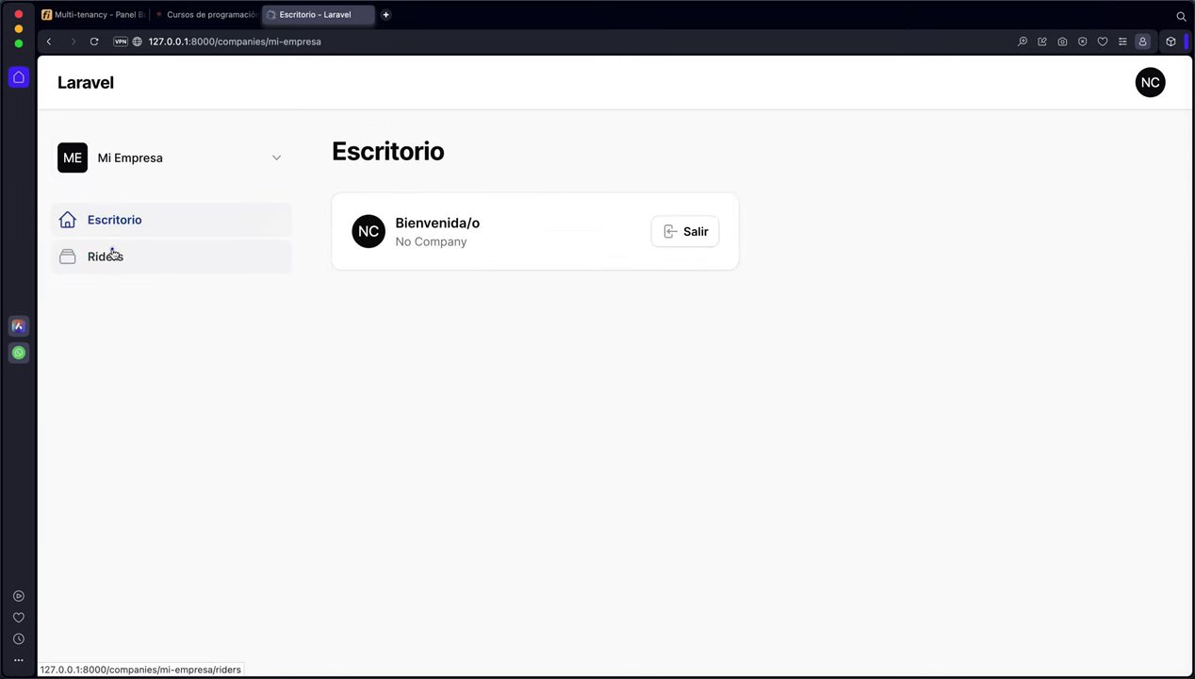
pyautogui.click(111, 251)
pyautogui.click(117, 222)
pyautogui.click(114, 250)
# Step: Sign out of the No Company account, sign back in with its email and password, and check Mi Empresa's Riders list and company switcher
pyautogui.click(1148, 84)
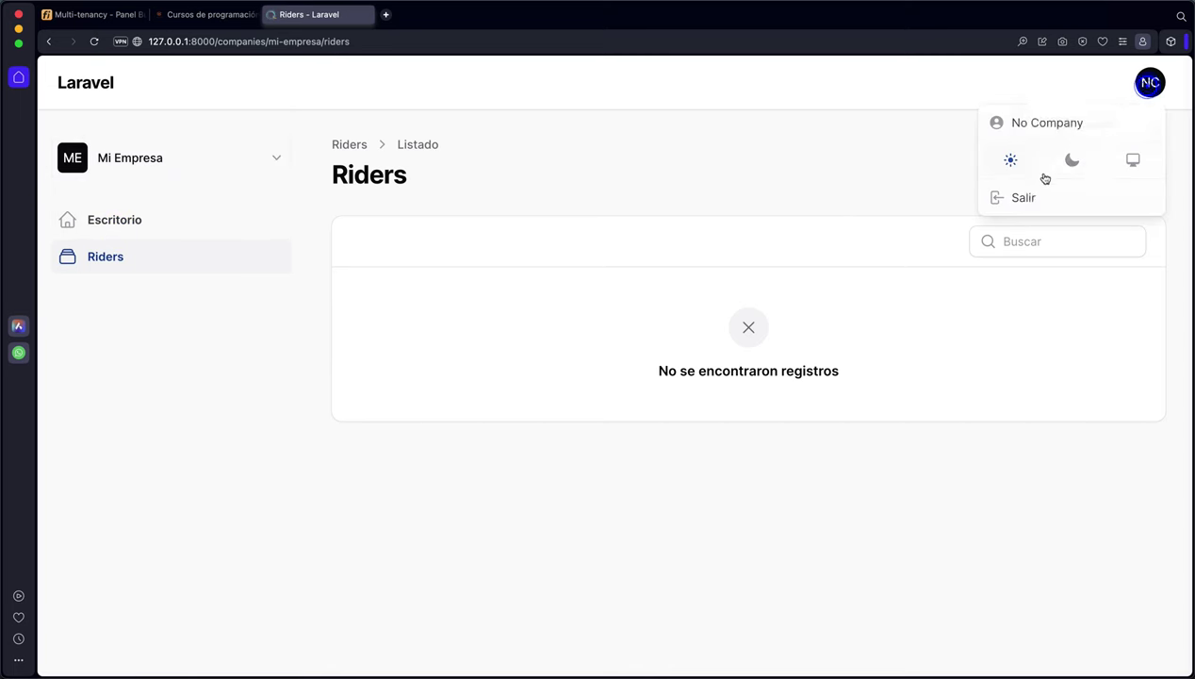
pyautogui.click(1020, 195)
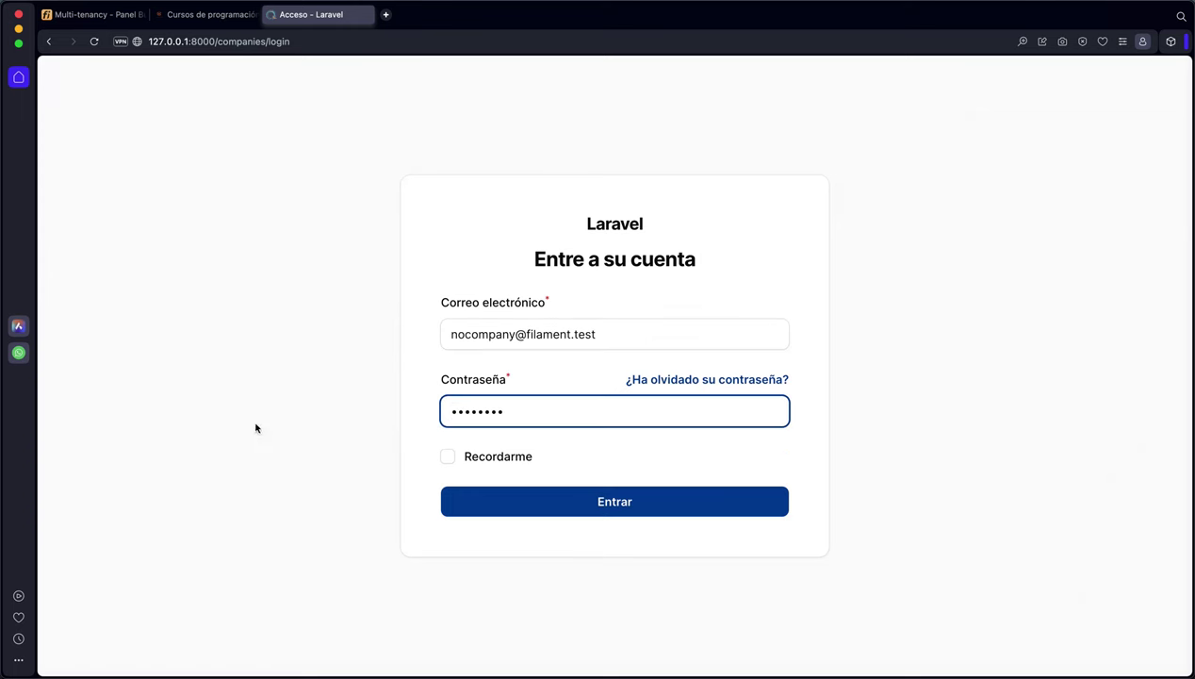
pyautogui.press('Return')
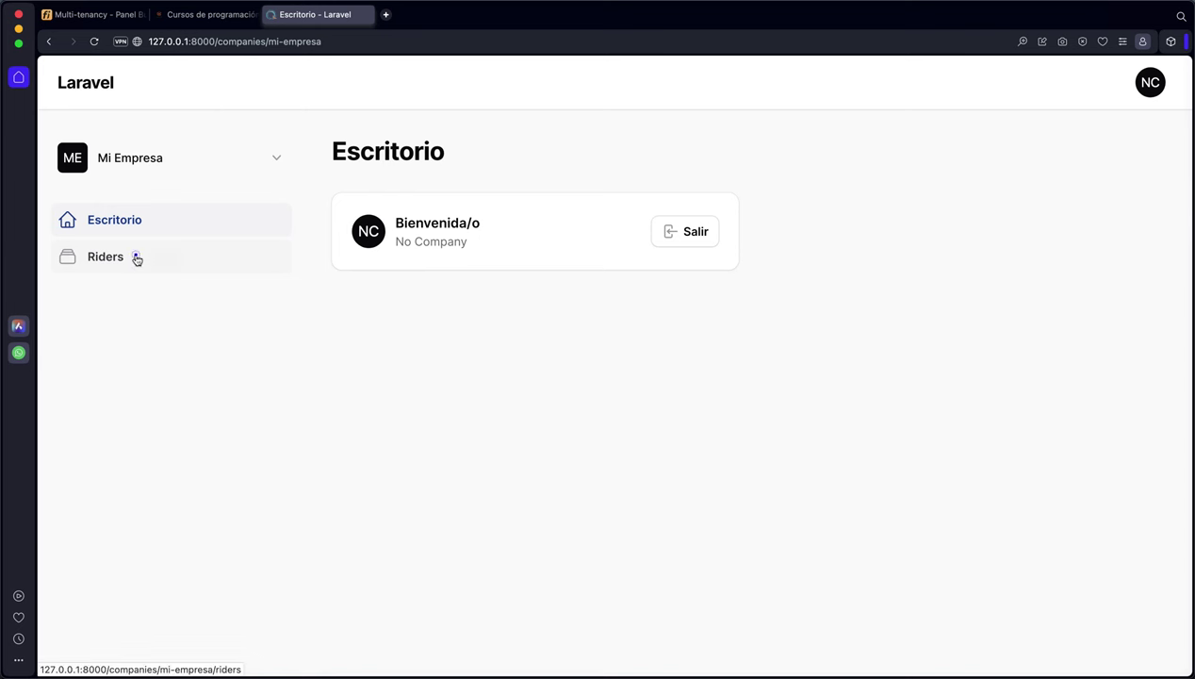
pyautogui.click(134, 255)
pyautogui.click(135, 158)
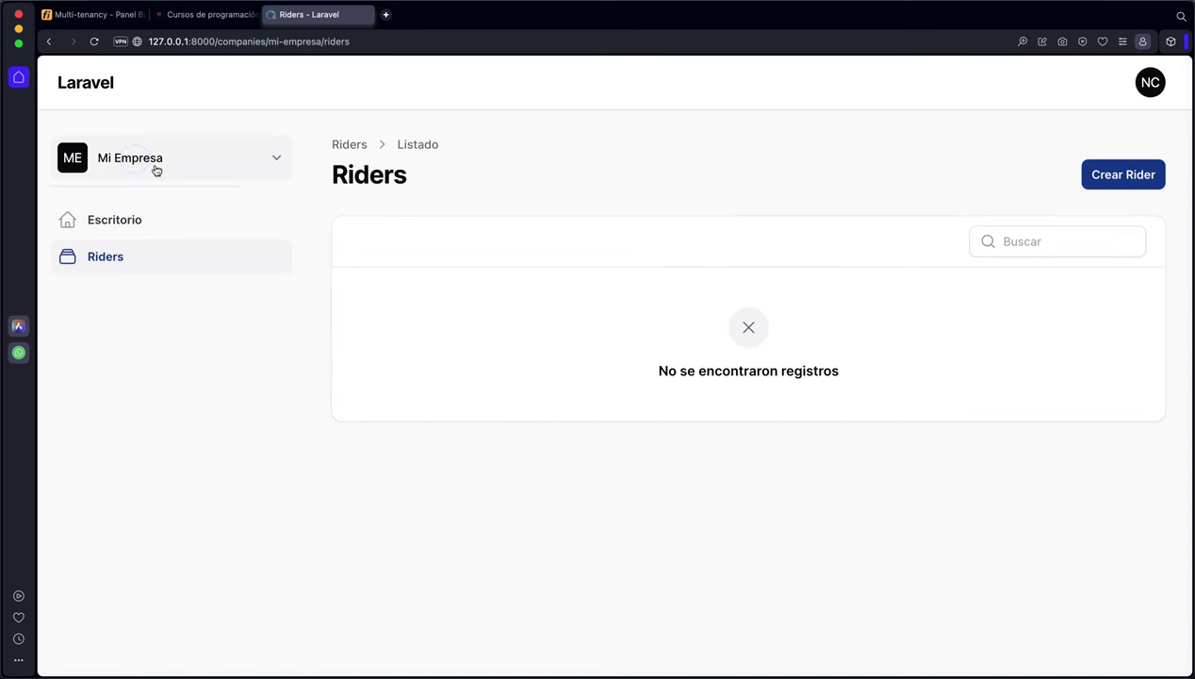
pyautogui.click(317, 177)
# Step: Switch to the Cursosdesarrolloweb site, open the Ruta Laravel Filament 3 learning path, and examine its introduction, requirements and courses
pyautogui.hotkey('ctrl', 'shift', 'Tab')
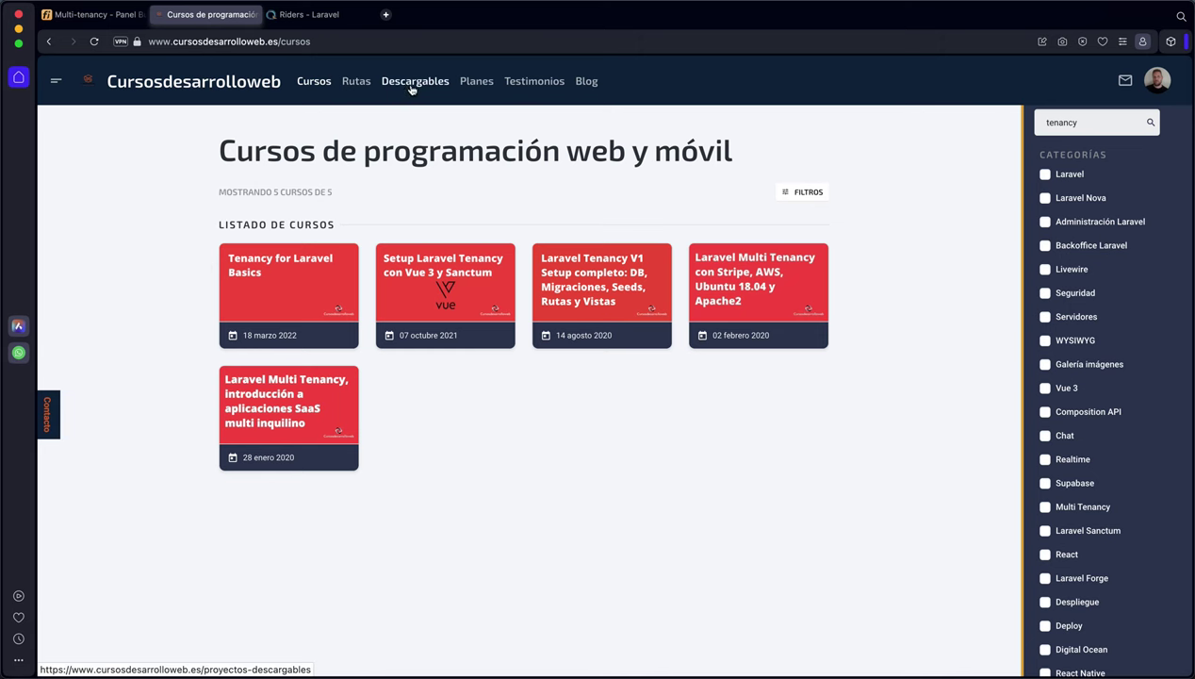
pyautogui.click(356, 81)
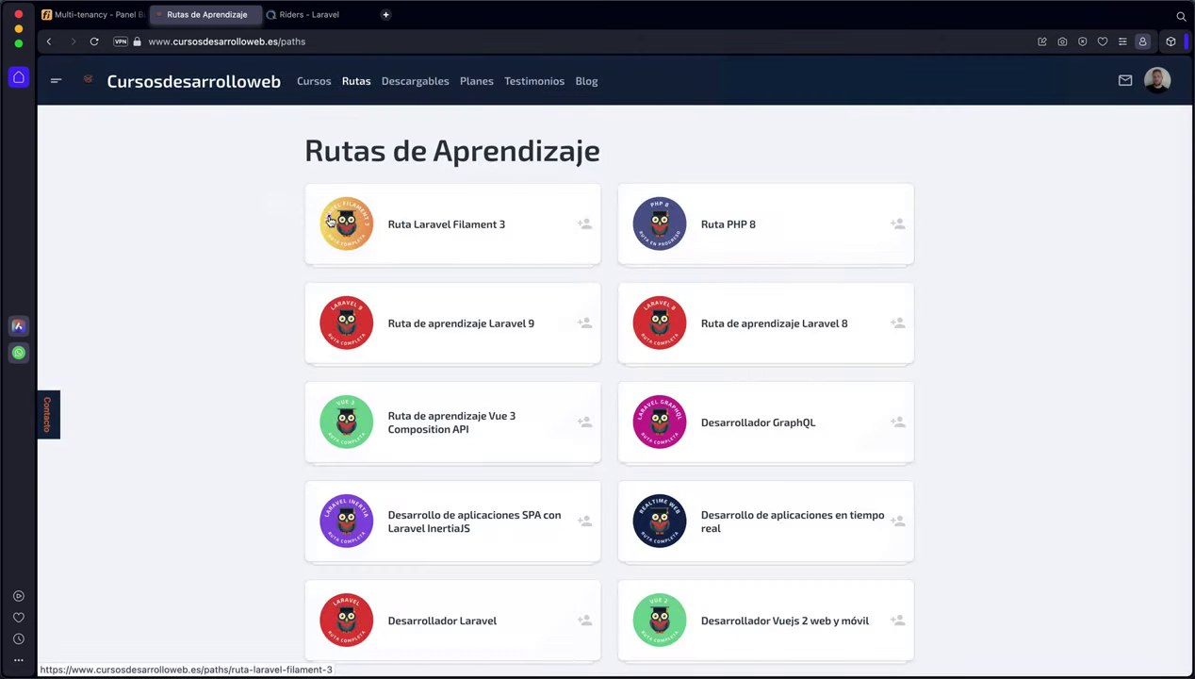
pyautogui.click(330, 220)
pyautogui.scroll(-10, 203, 400)
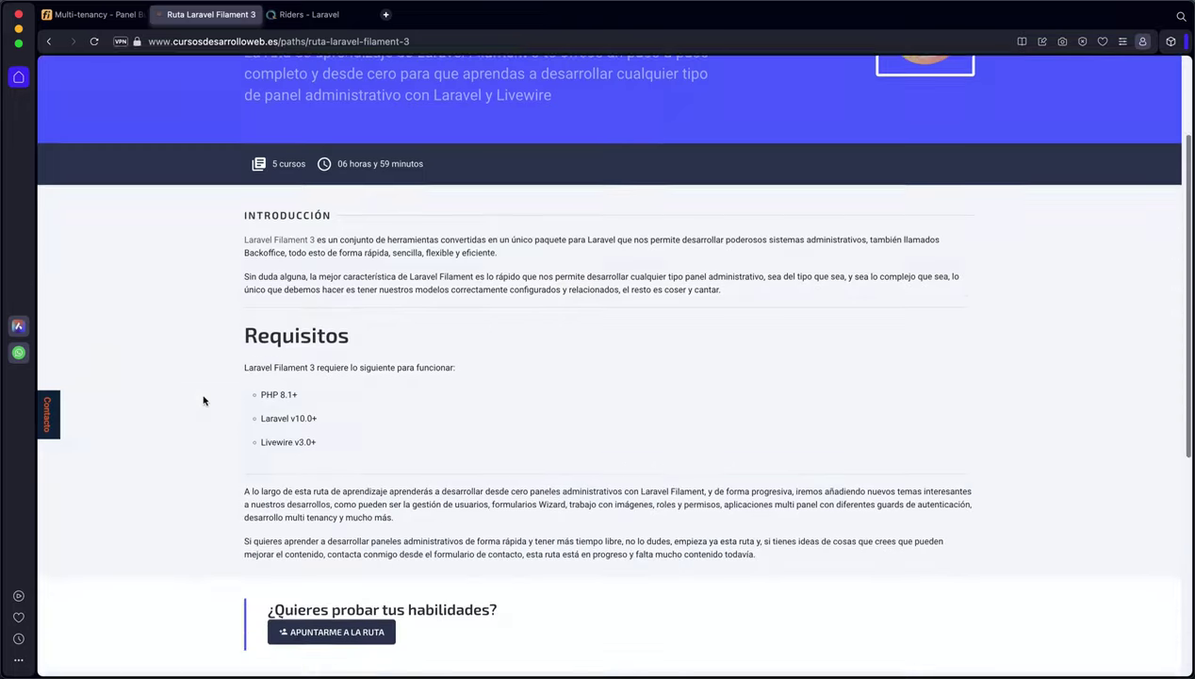
pyautogui.scroll(1, 204, 399)
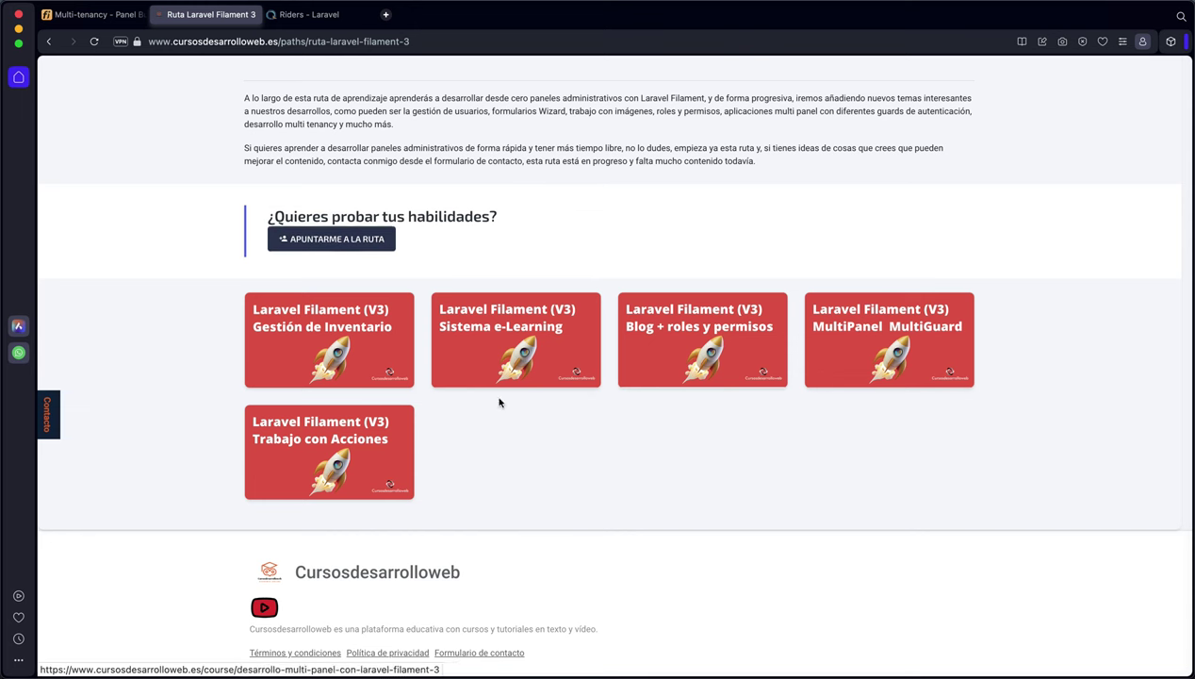
pyautogui.scroll(15, 469, 444)
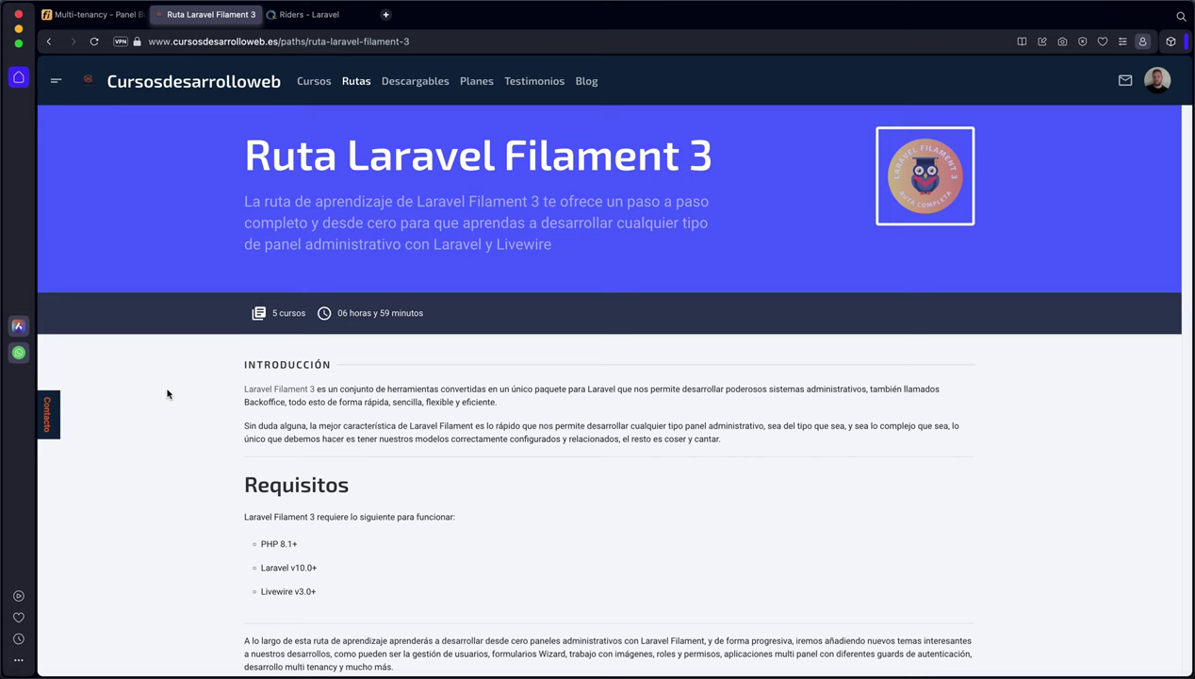
pyautogui.scroll(-5, 167, 394)
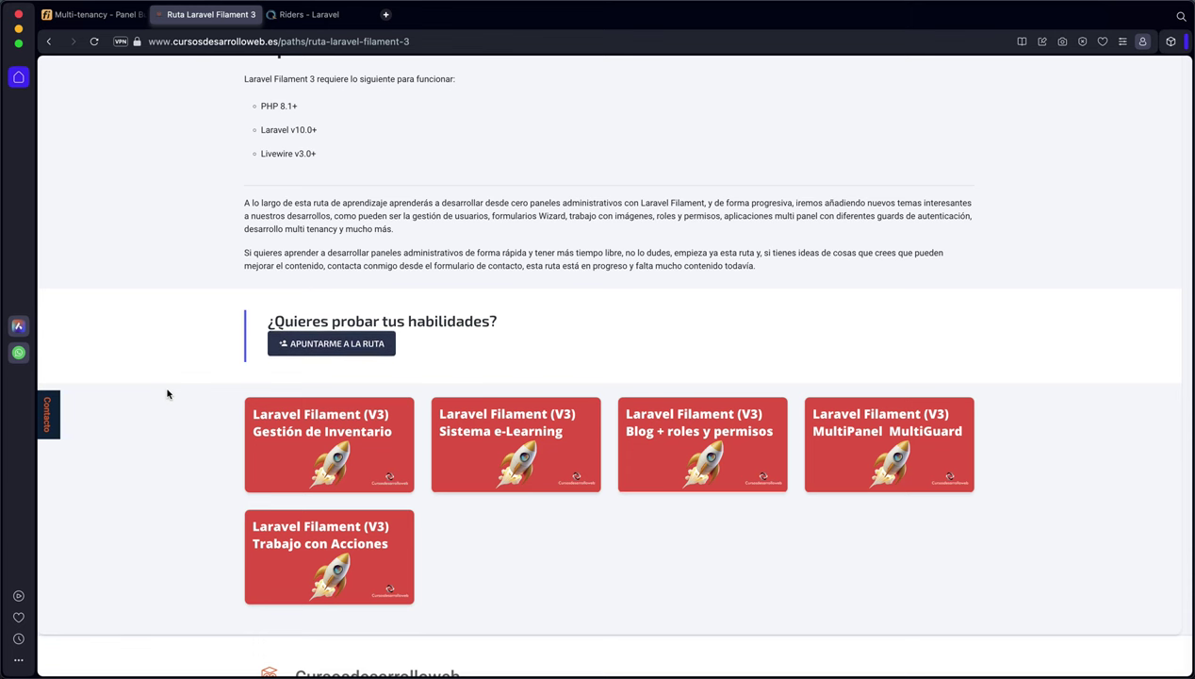
pyautogui.scroll(5, 168, 394)
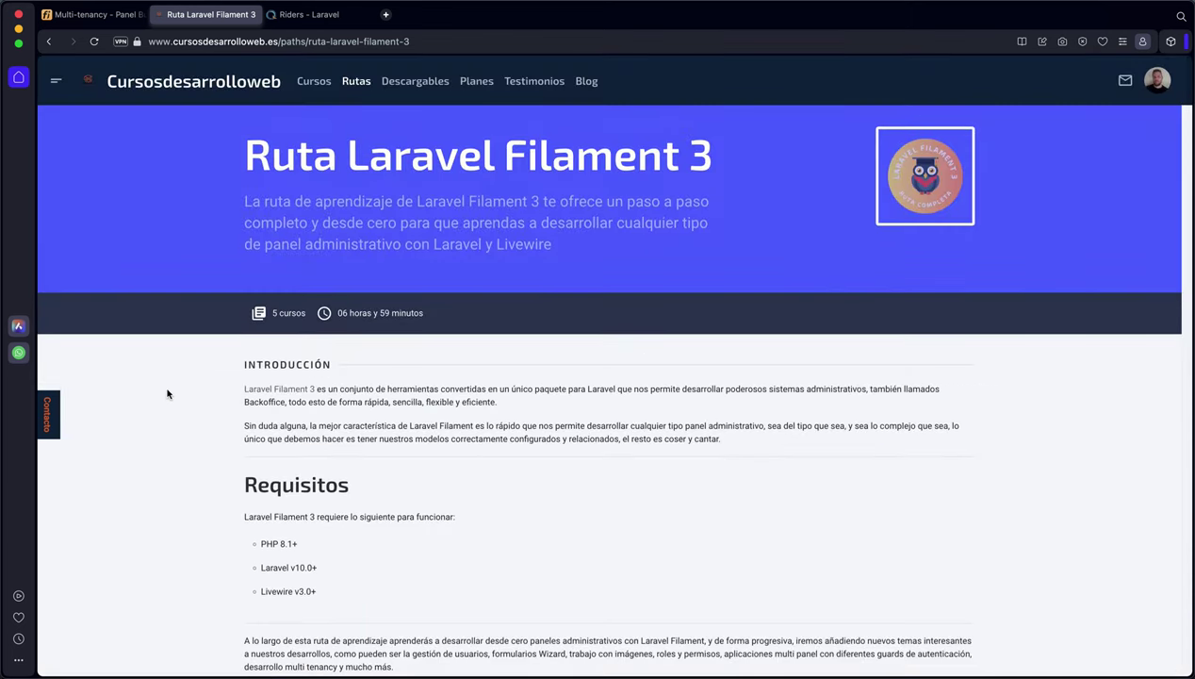